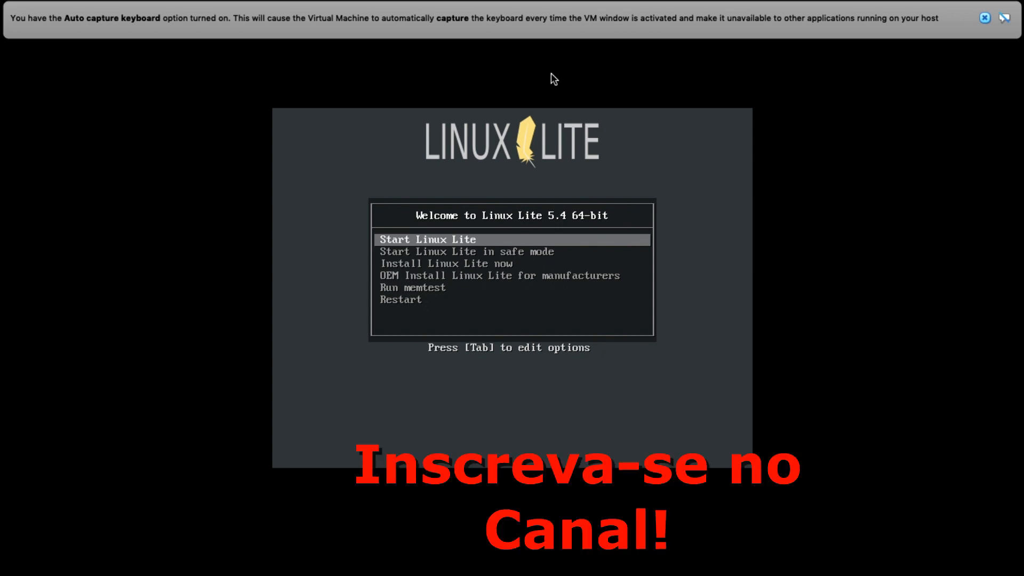
Look through the boot menu entries, including safe mode, Install Linux Lite now and Run memtest.
key("Down")
key("Down")
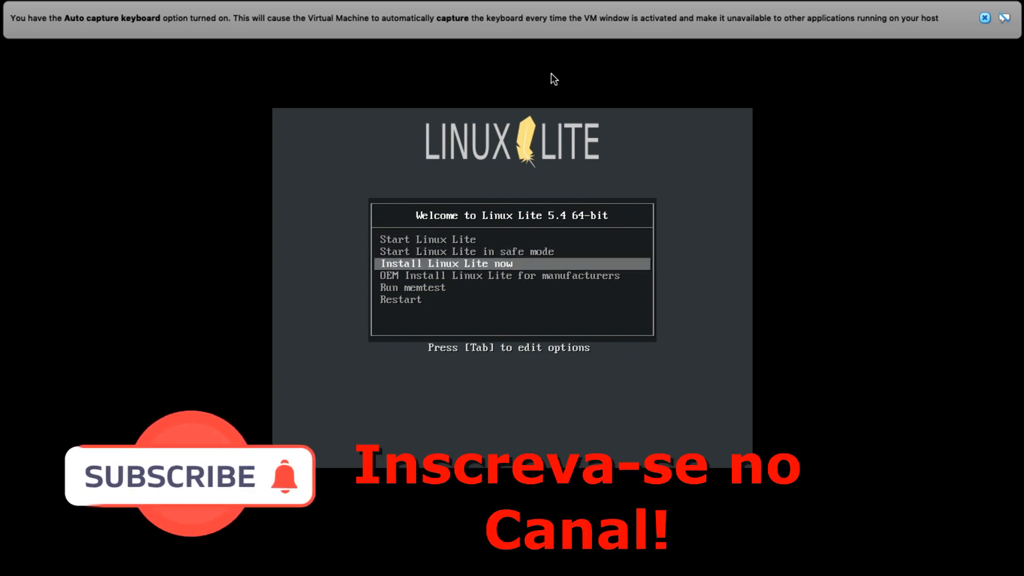
key("Up")
key("Down")
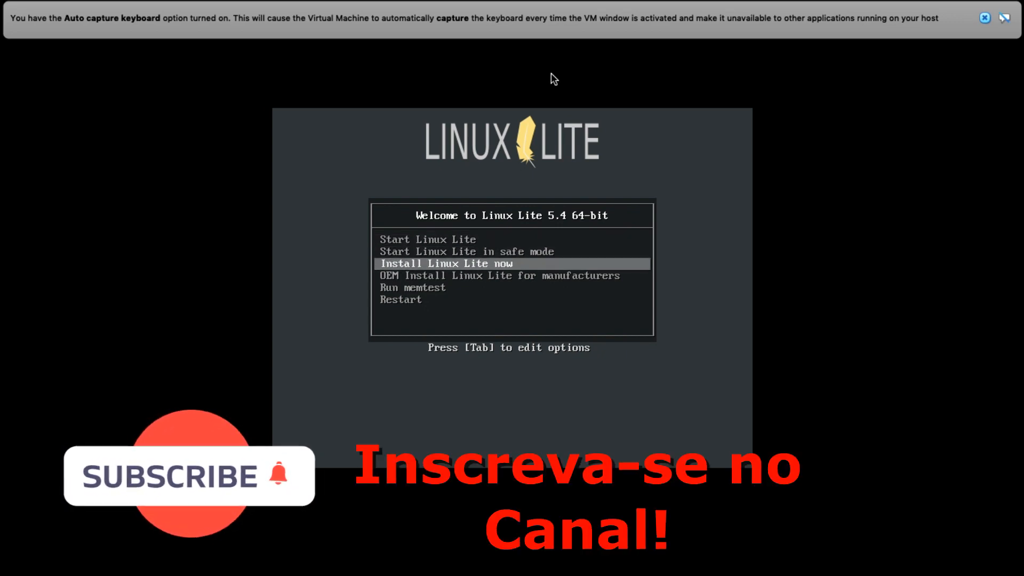
key("Up")
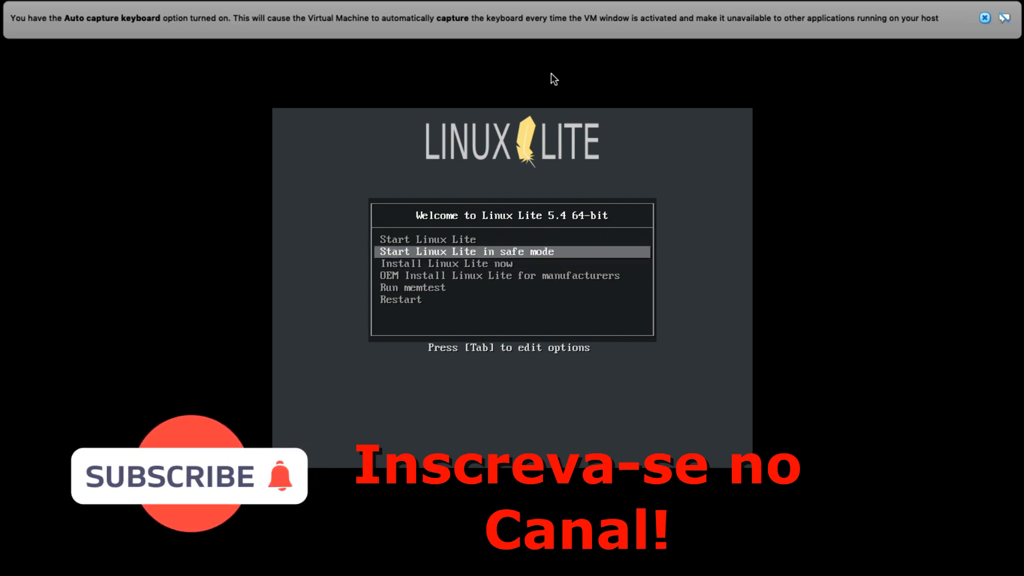
key("Up")
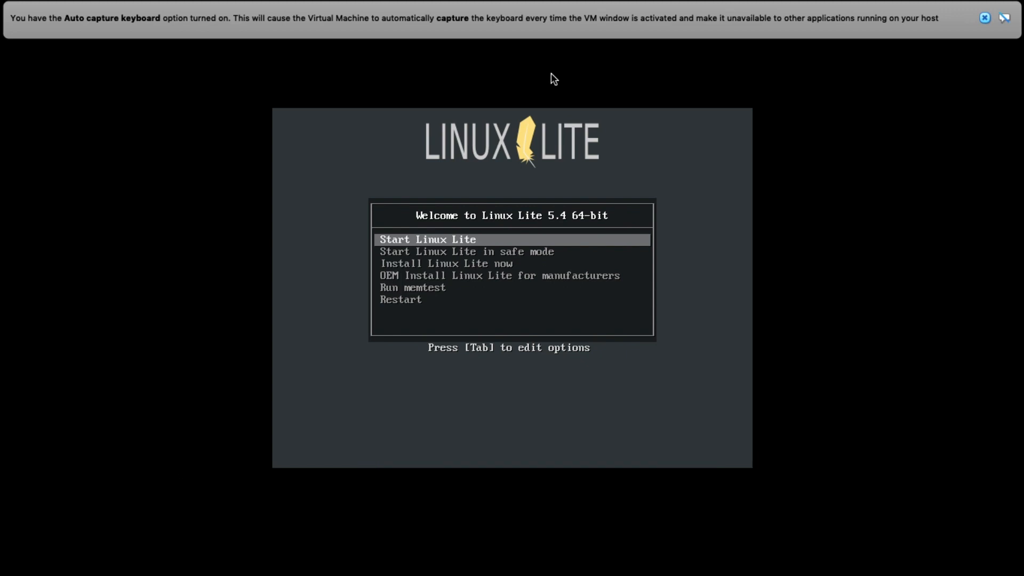
key("Down")
key("Down")
key("Down")
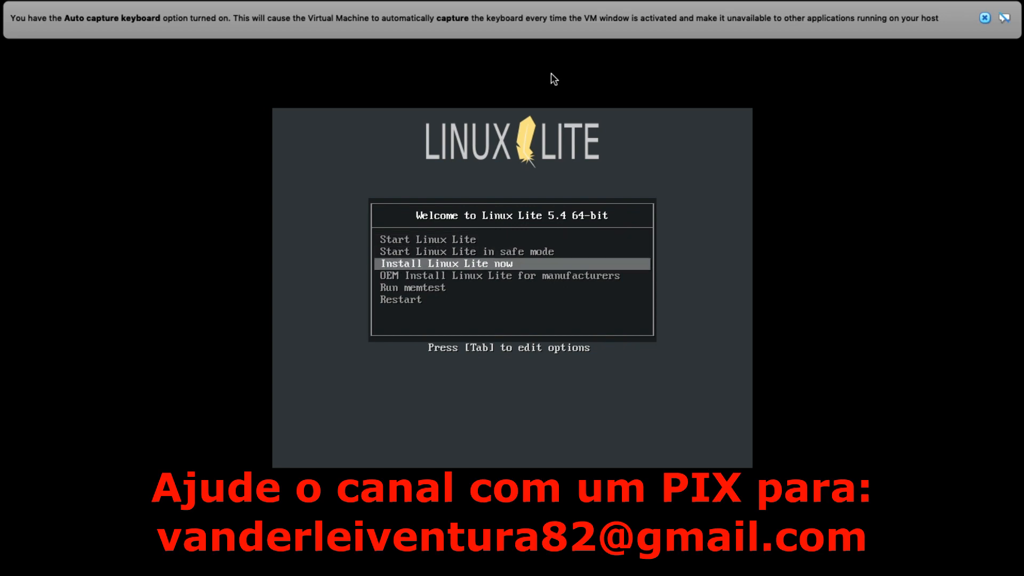
key("Down")
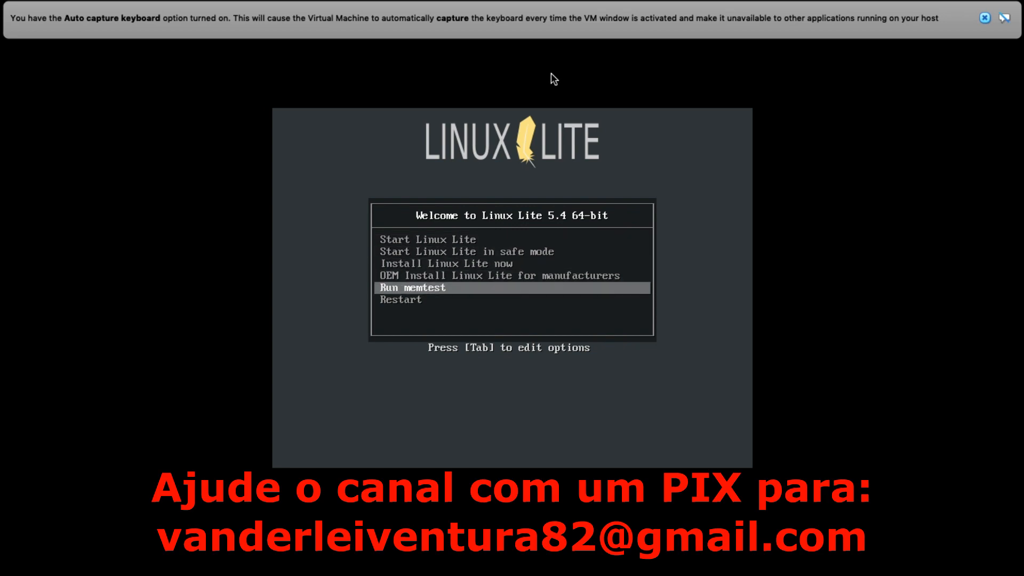
key("Up")
key("Up")
key("Up")
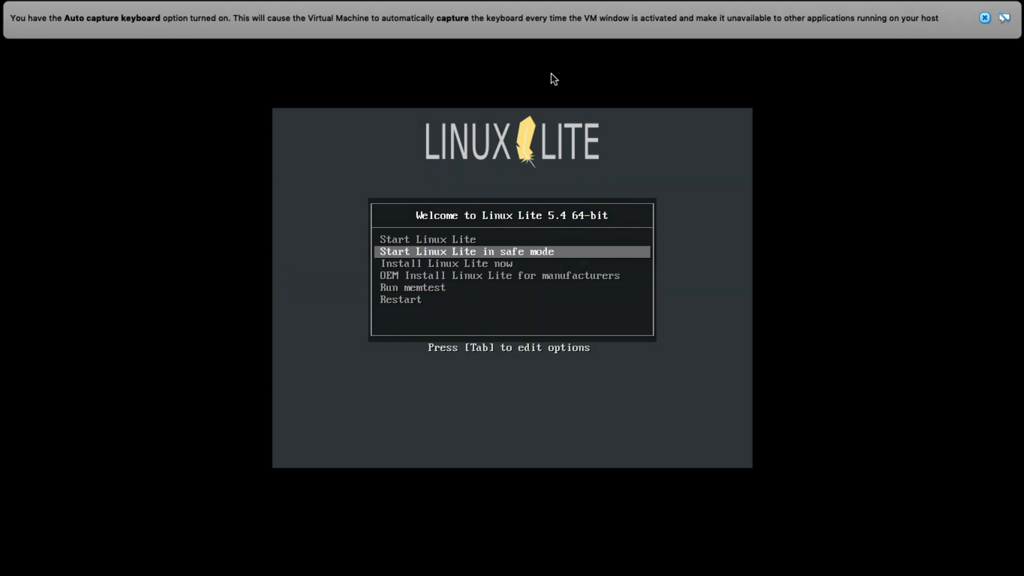
key("Up")
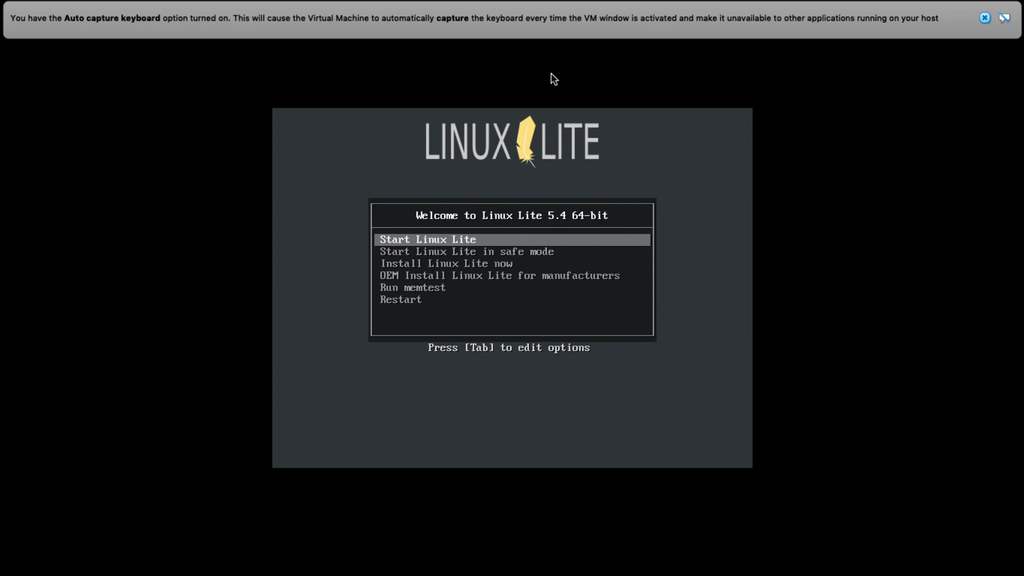
Boot the live session with Start Linux Lite and dismiss the virtual machine notices and the welcome dialog.
key("Return")
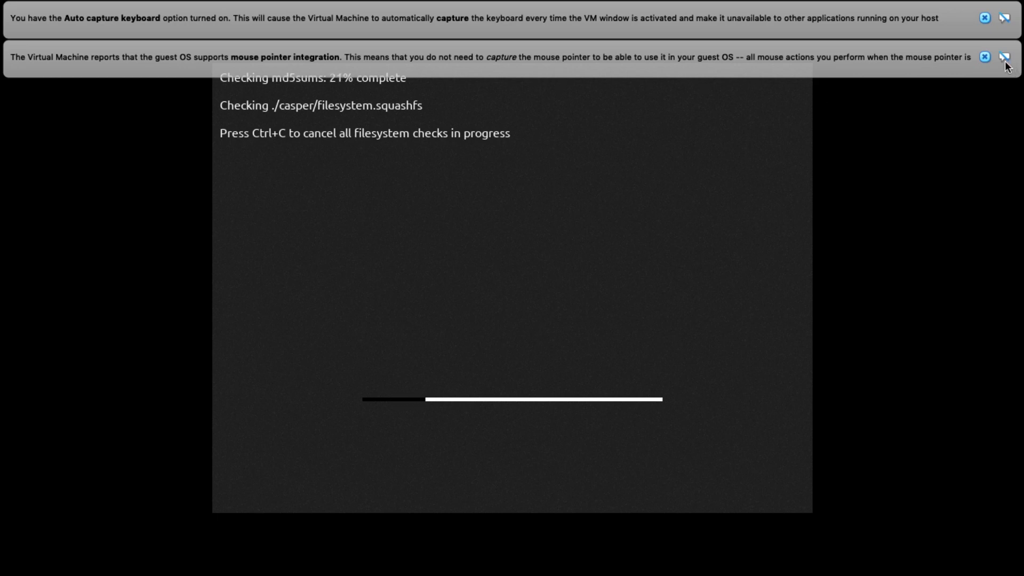
left_click(983, 57)
left_click(985, 18)
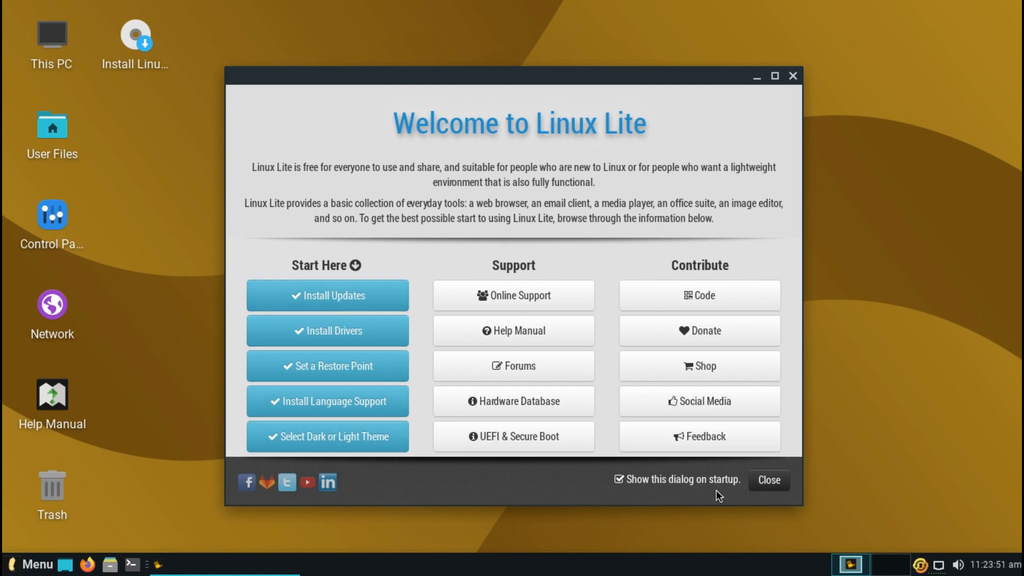
left_click(764, 482)
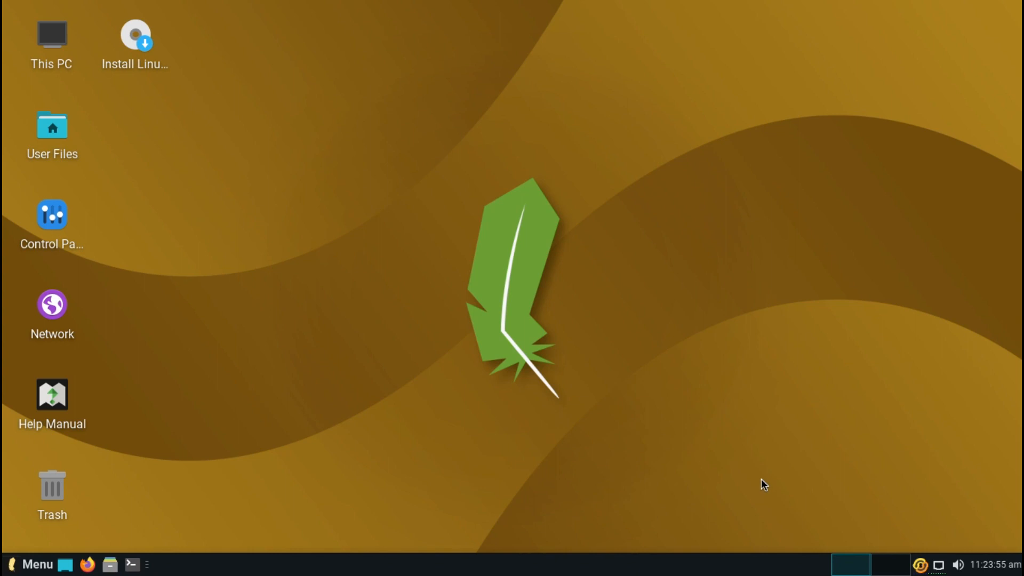
Examine the applications listed under the Office, Multimedia, Internet, Graphics, Accessories and Settings categories of the application menu.
left_click(27, 565)
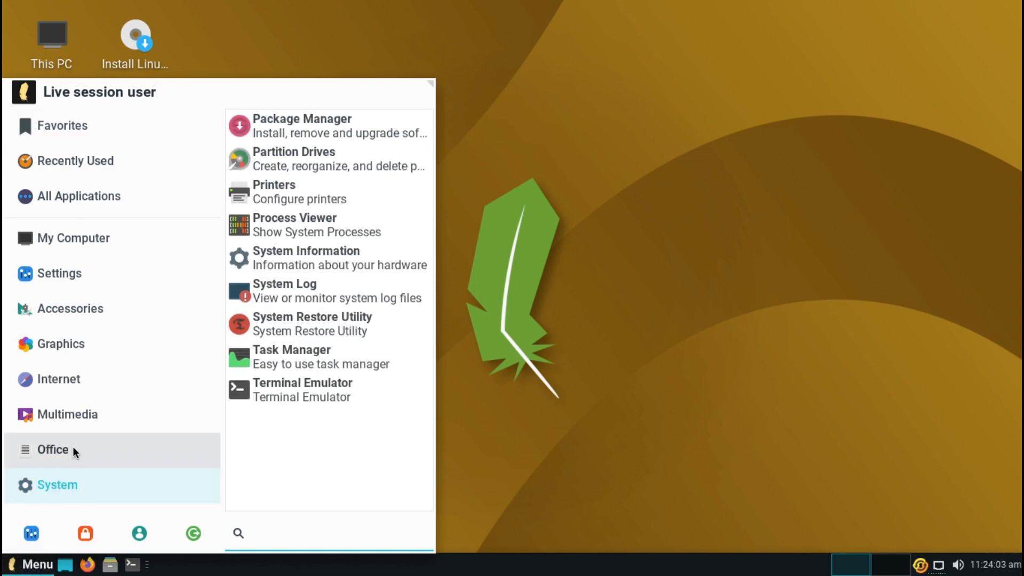
mouse_move(73, 447)
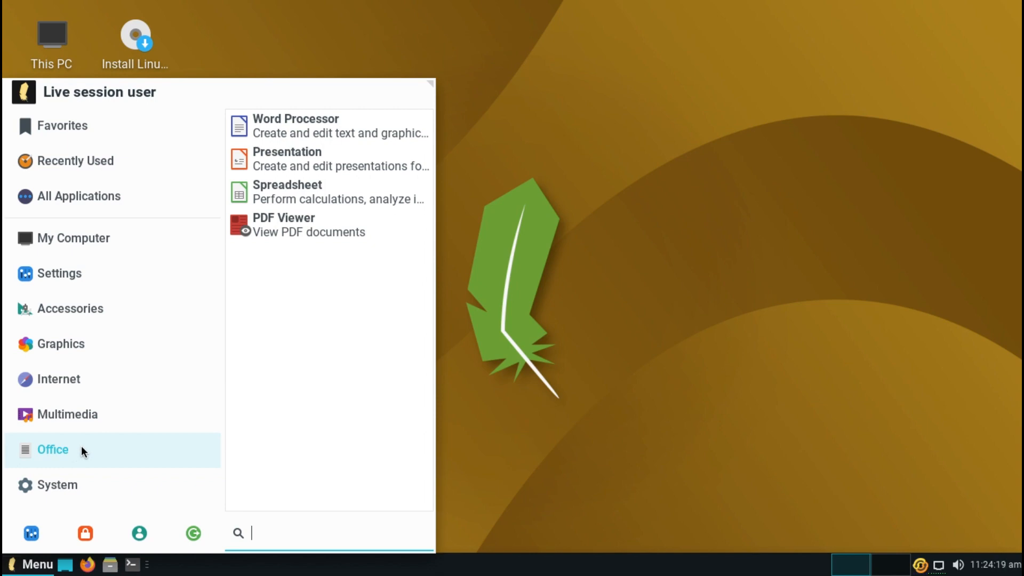
left_click(121, 152)
mouse_move(60, 422)
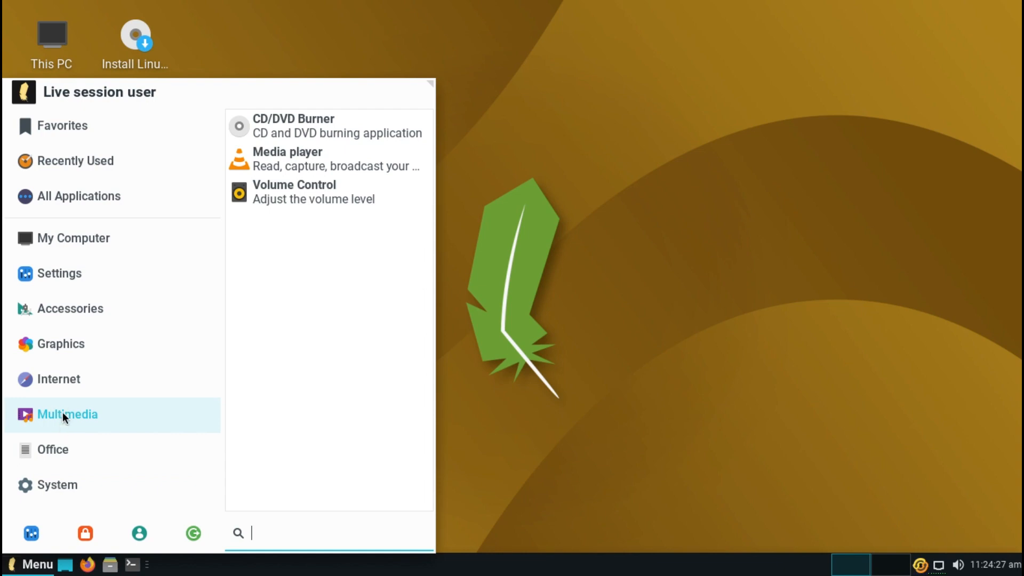
mouse_move(66, 379)
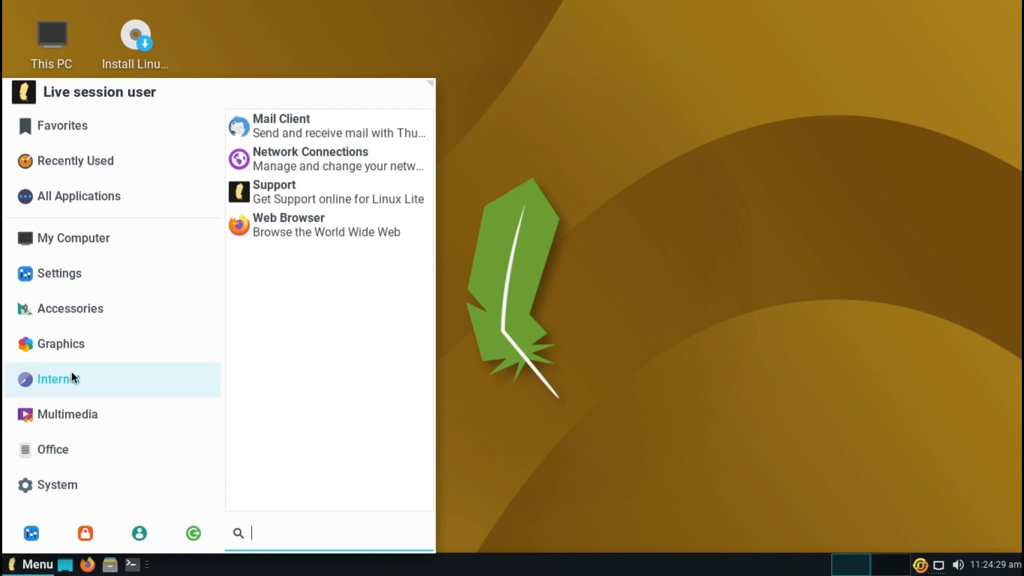
mouse_move(74, 357)
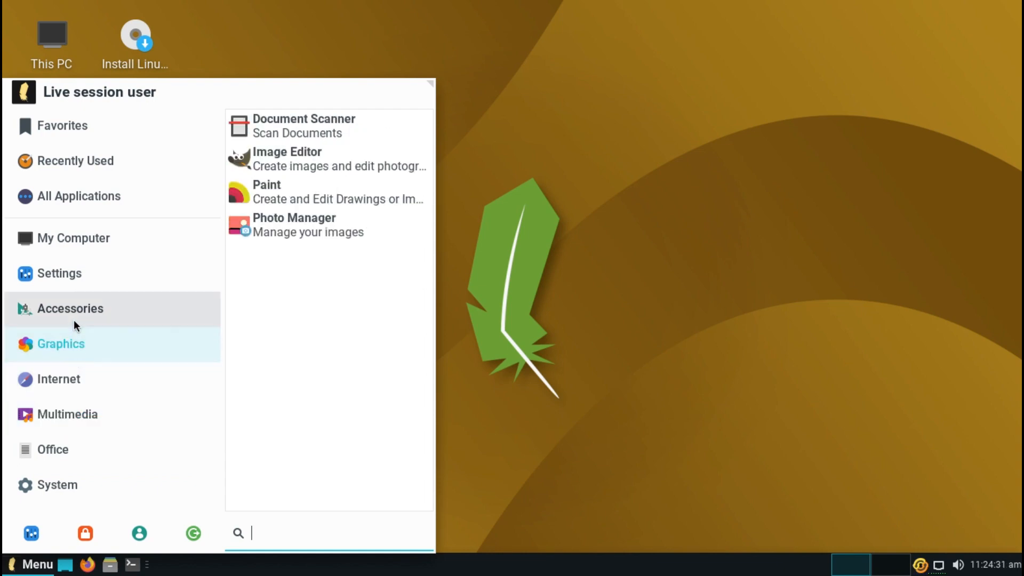
mouse_move(74, 319)
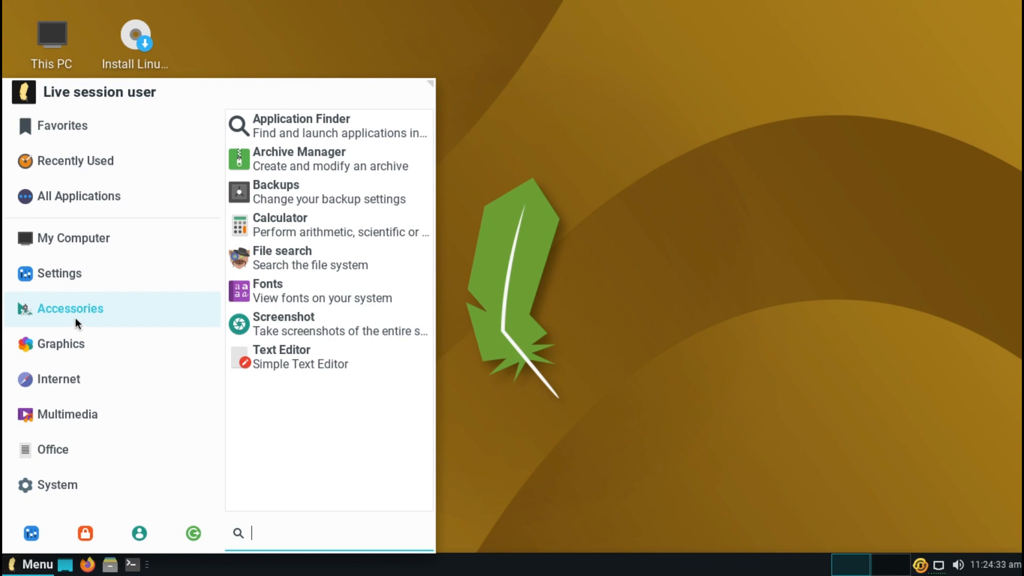
mouse_move(78, 287)
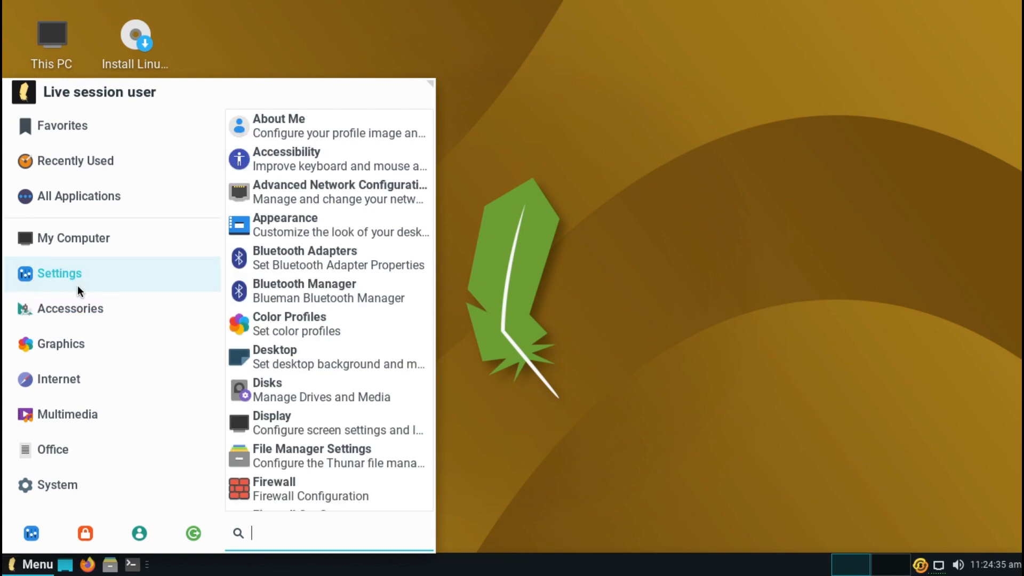
Open a terminal, keeping only one terminal window.
left_click(131, 569)
left_click(131, 569)
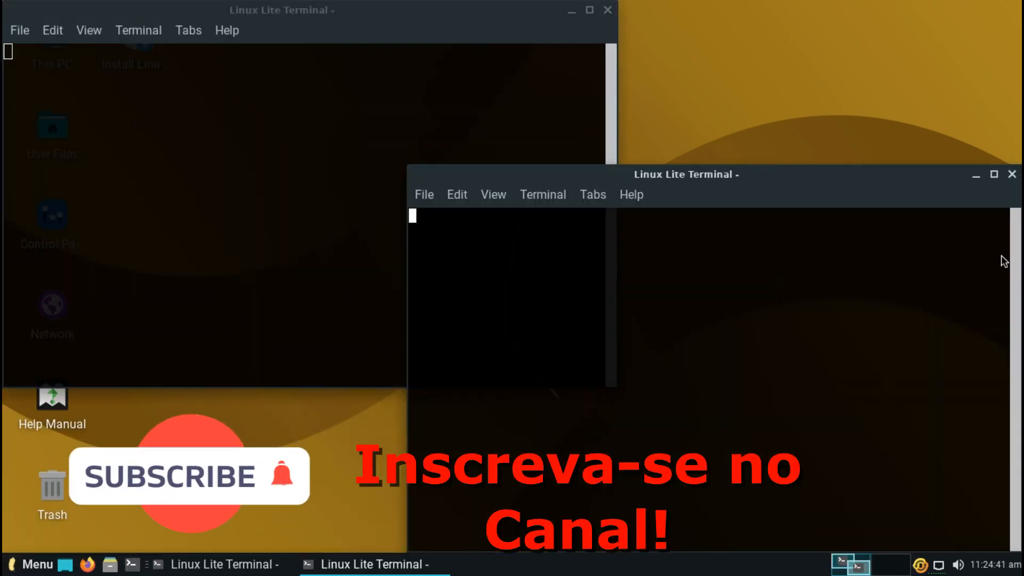
left_click(1012, 174)
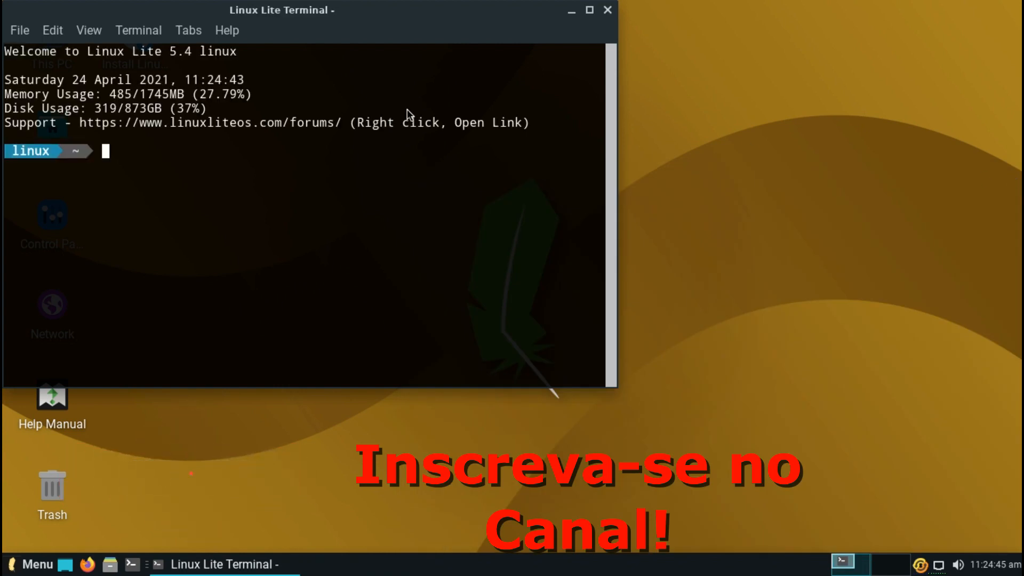
Check memory usage with free -h, highlight the used memory value, and close the terminal.
type("free")
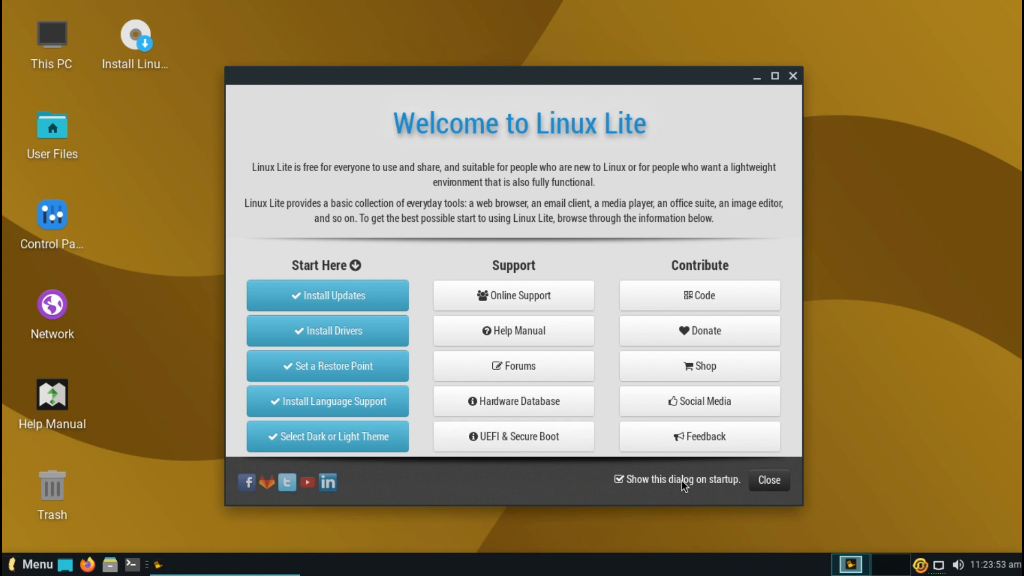
left_click(763, 480)
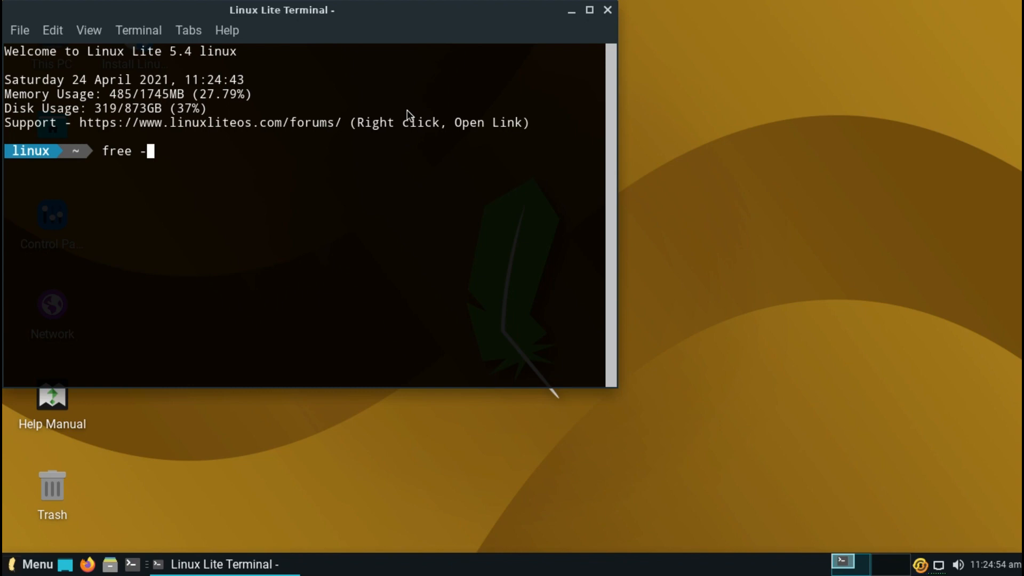
type("h")
key("Return")
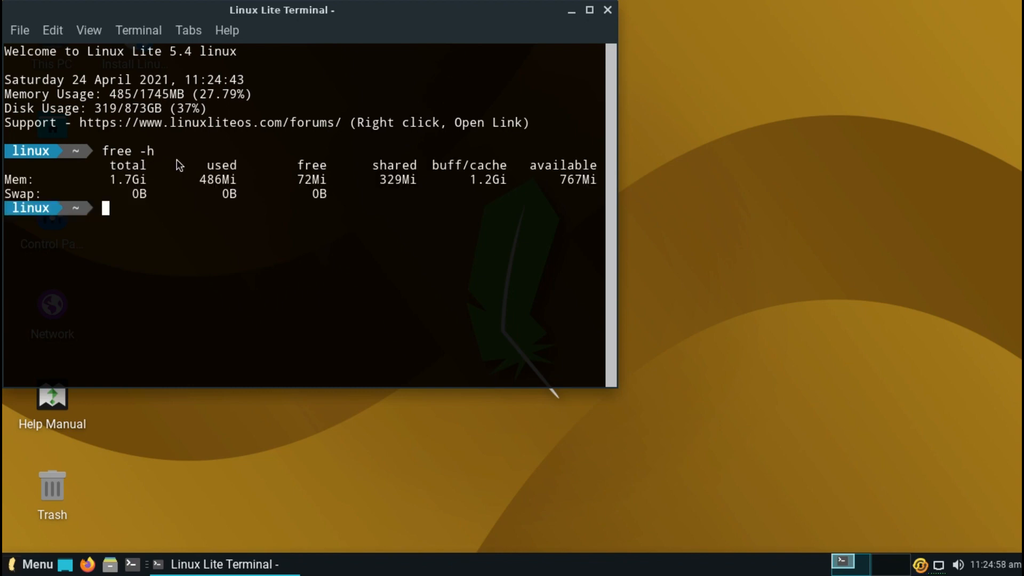
left_click_drag(208, 181, 235, 178)
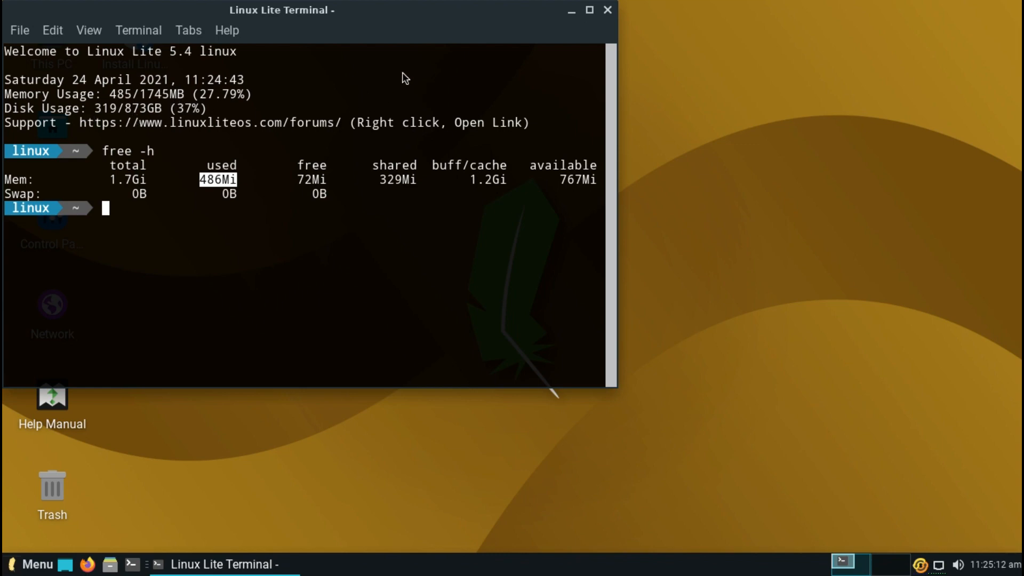
left_click(608, 10)
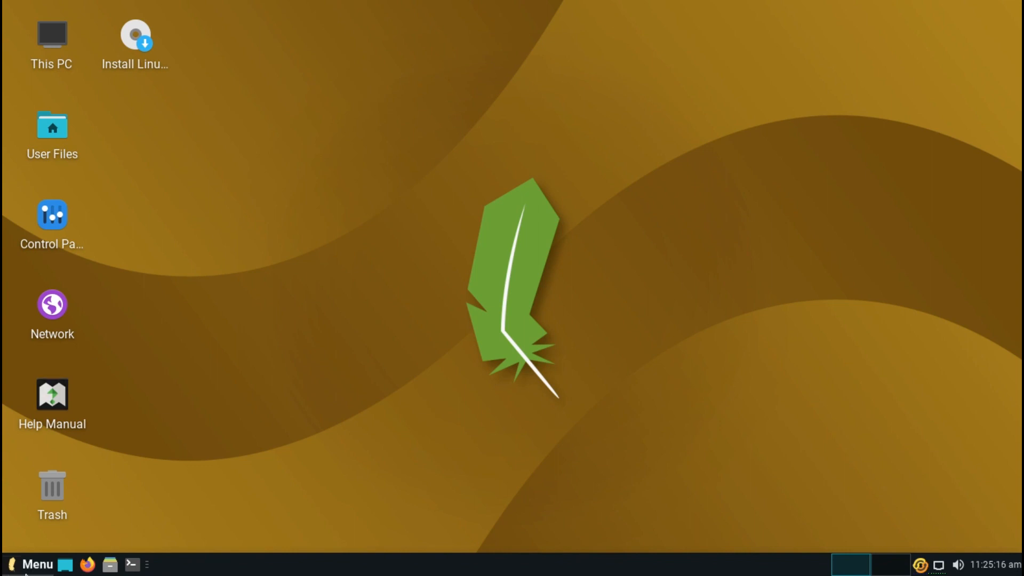
left_click(45, 567)
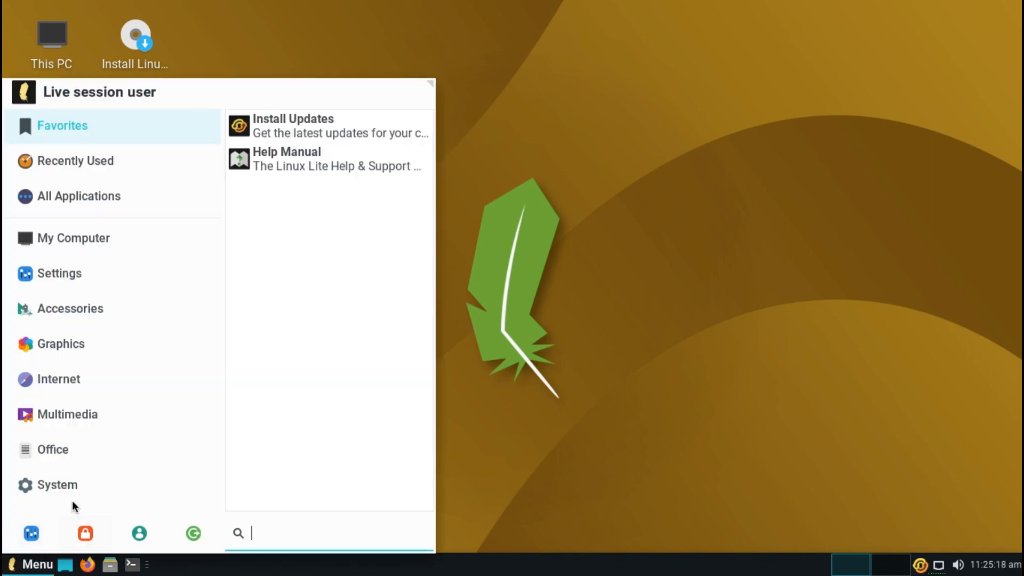
mouse_move(108, 435)
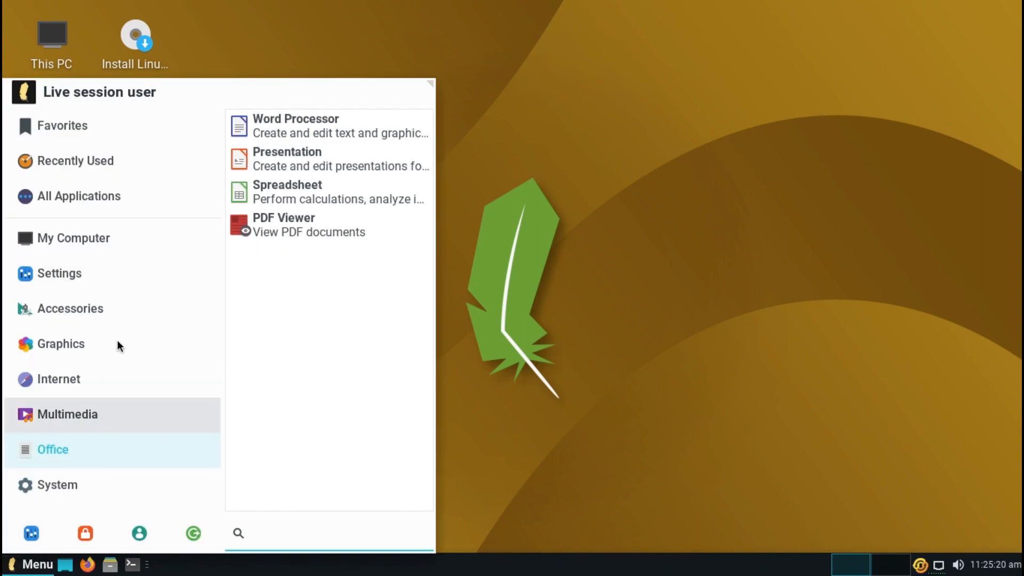
mouse_move(164, 254)
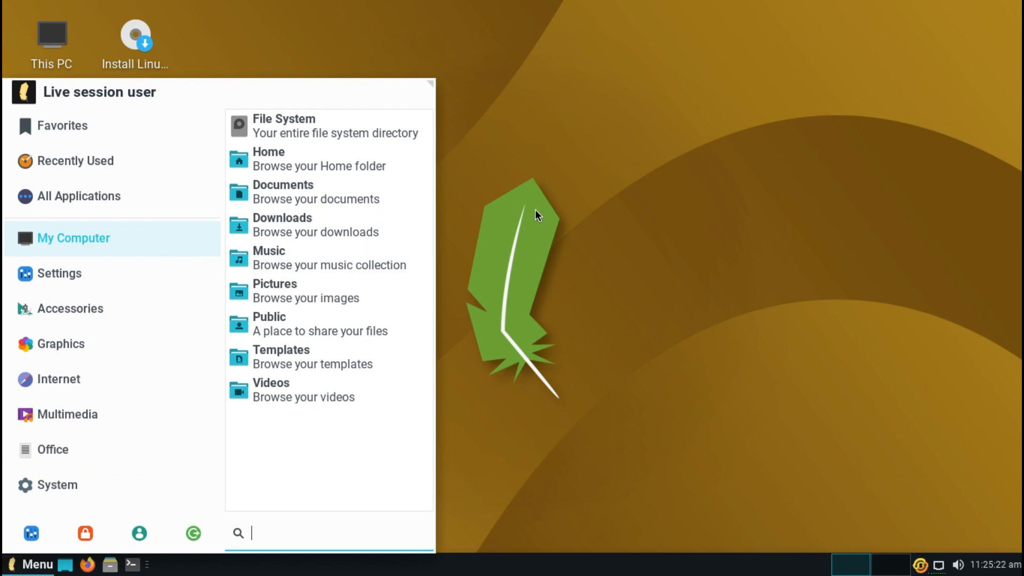
mouse_move(165, 114)
left_click(495, 107)
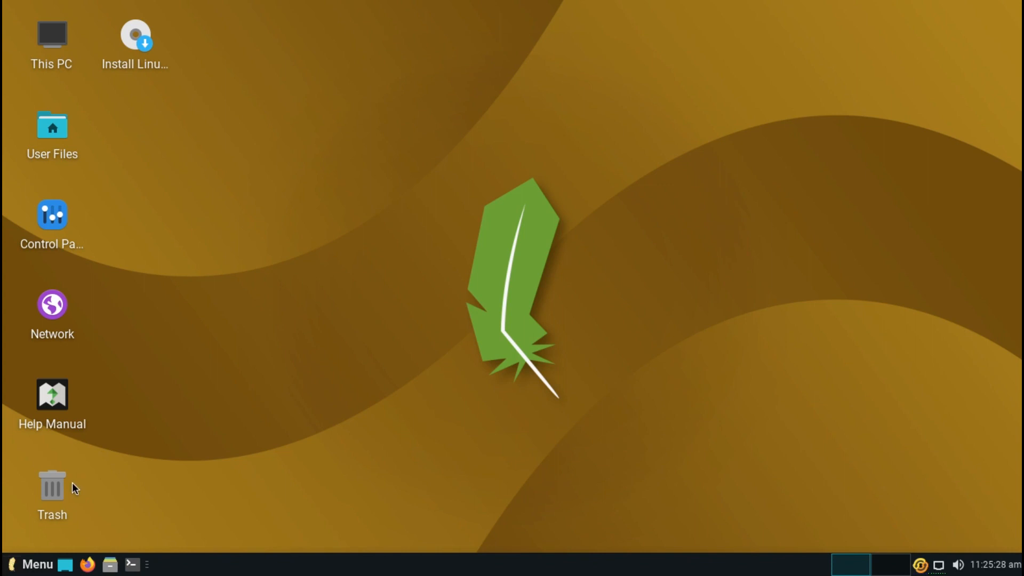
left_click(31, 566)
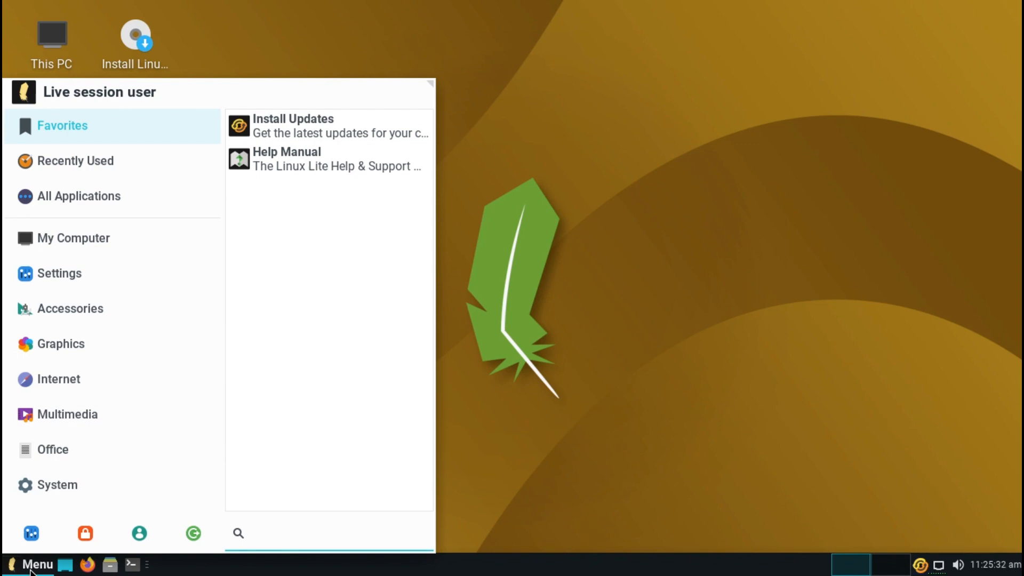
left_click(30, 570)
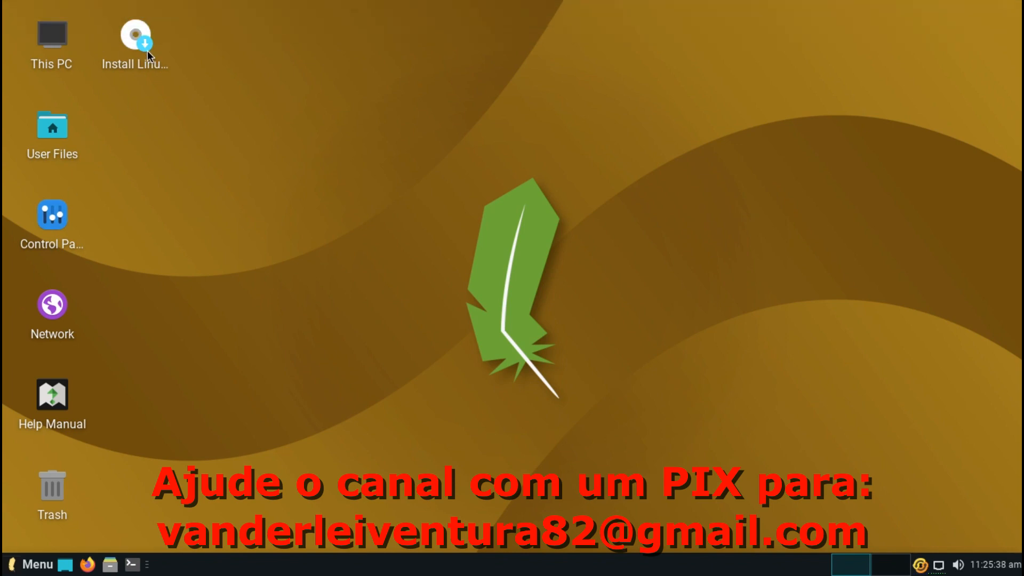
Launch the Install Linux Lite program from the desktop.
mouse_move(147, 50)
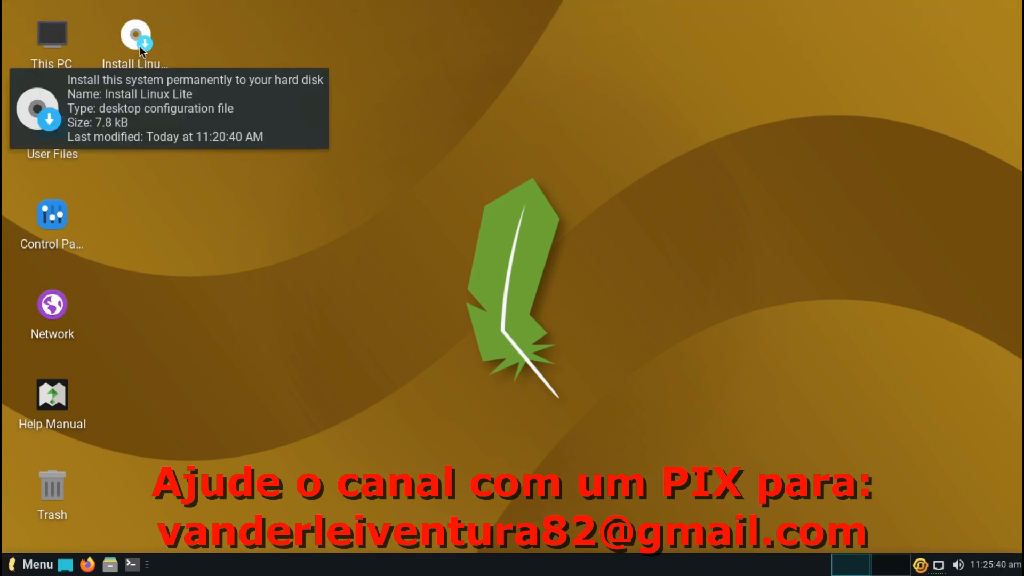
left_click(141, 48)
double_click(139, 46)
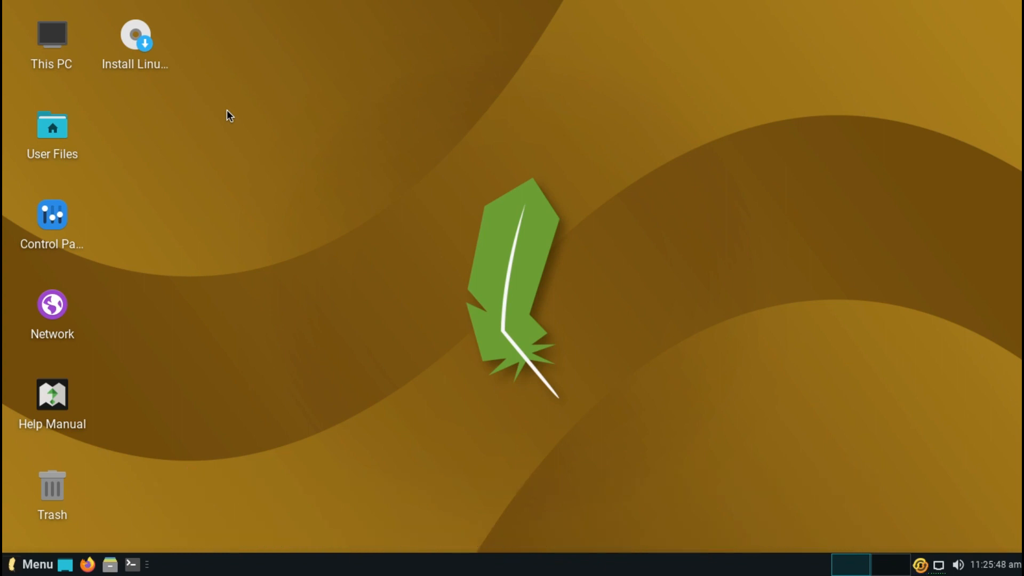
left_click(143, 64)
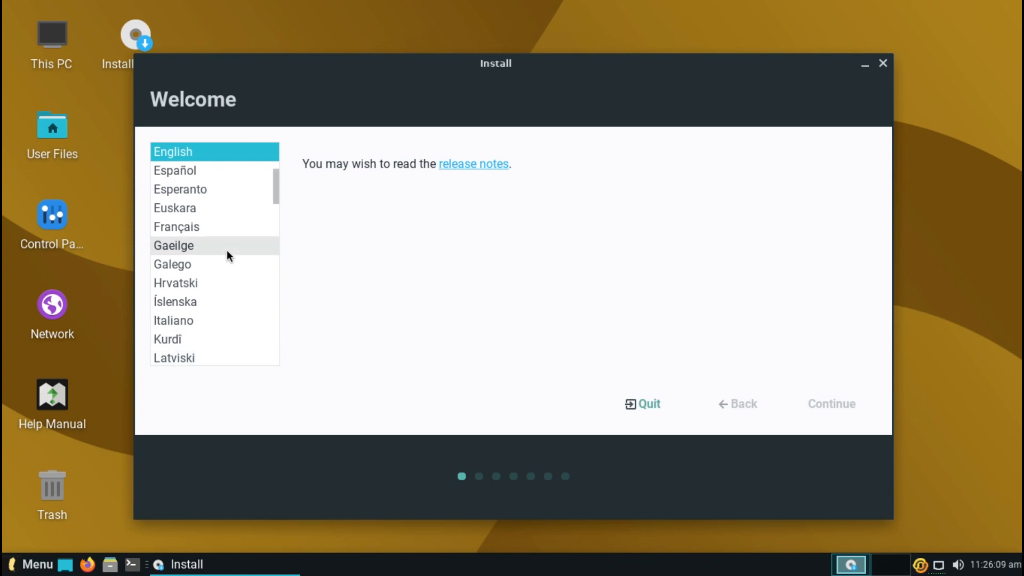
Choose Português do Brasil as the installation language and continue to the keyboard layout page.
scroll(226, 258, "down", 4)
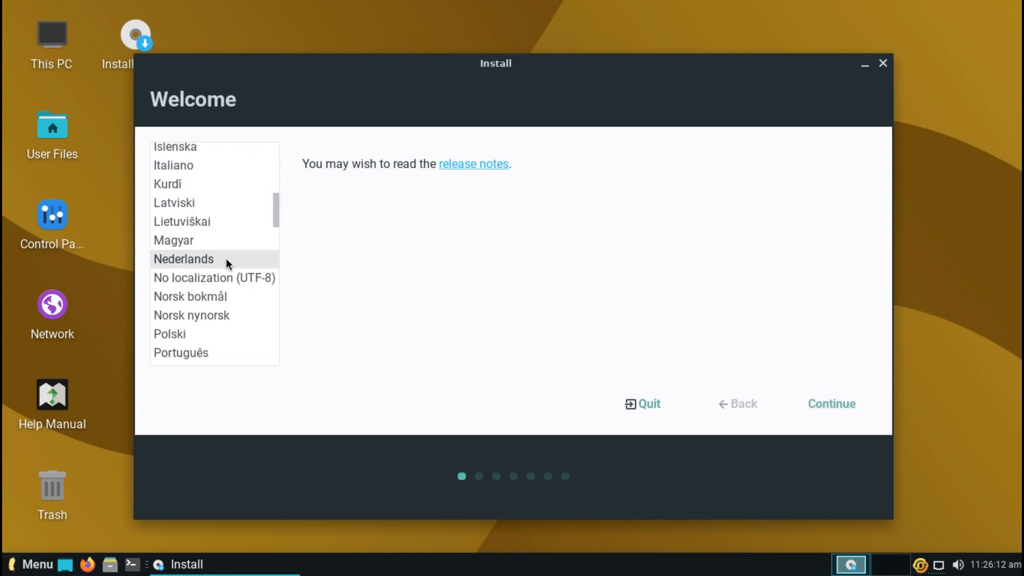
scroll(226, 258, "down", 3)
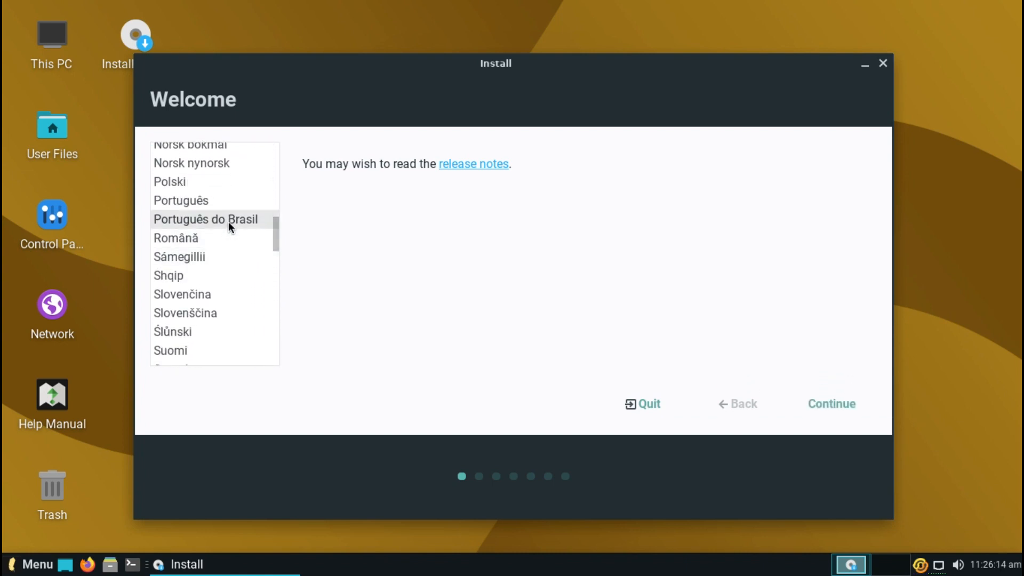
left_click(228, 222)
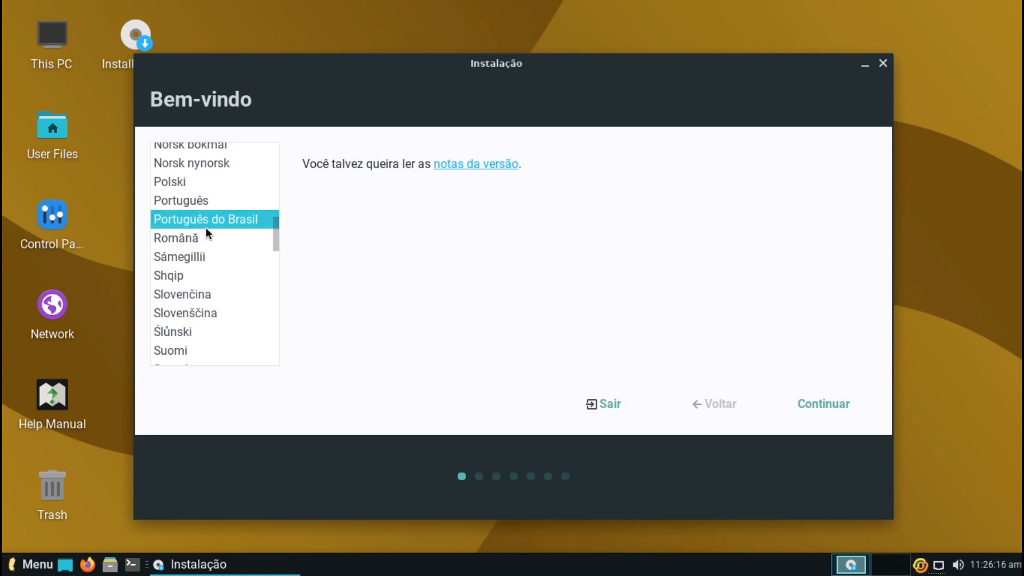
left_click(826, 405)
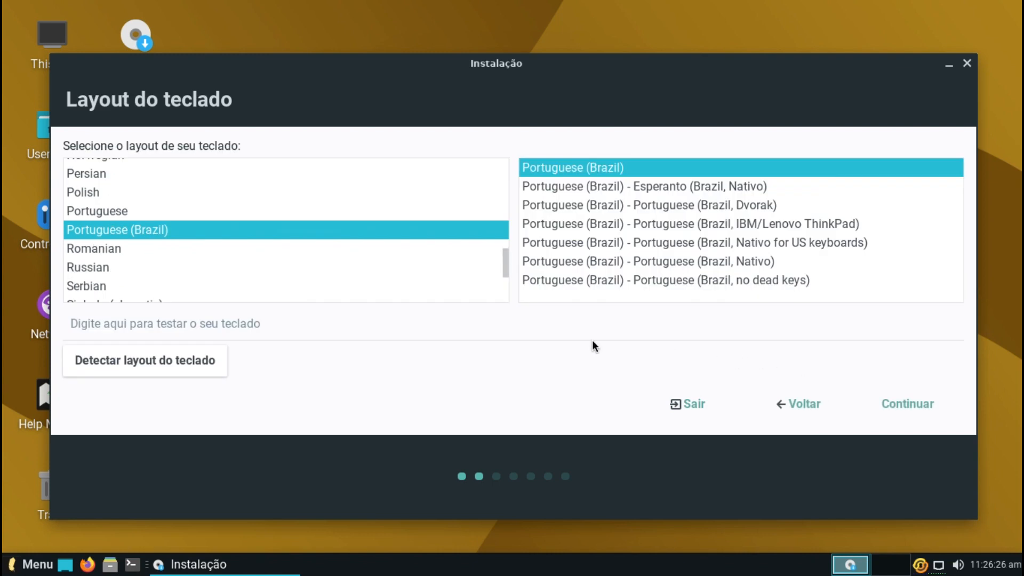
left_click(194, 329)
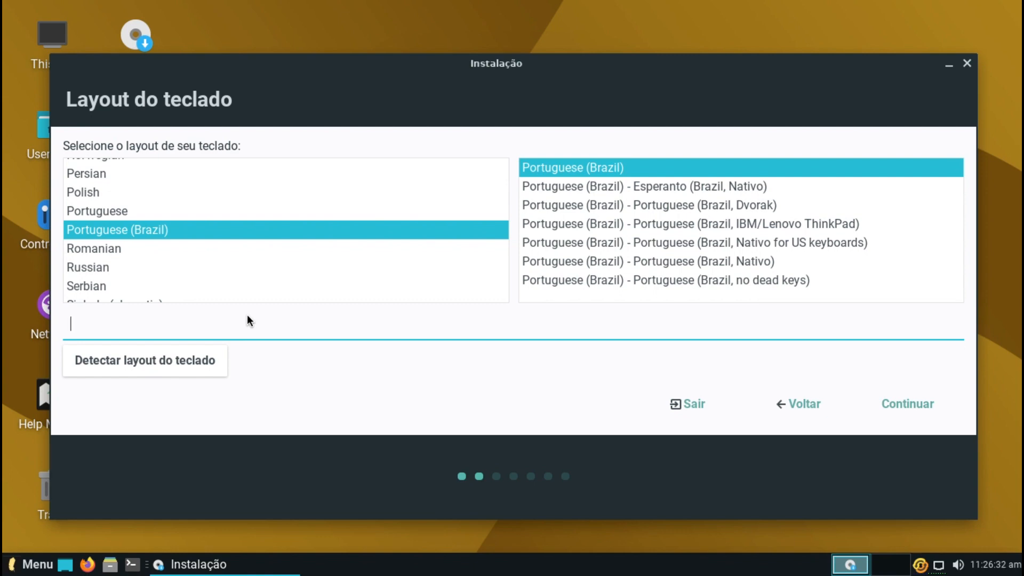
left_click(154, 362)
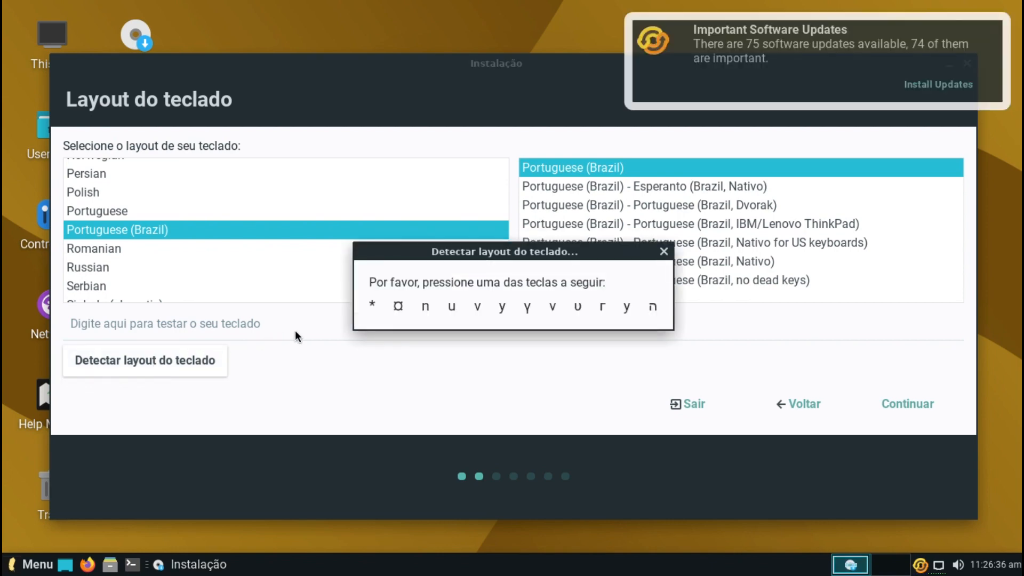
left_click(663, 251)
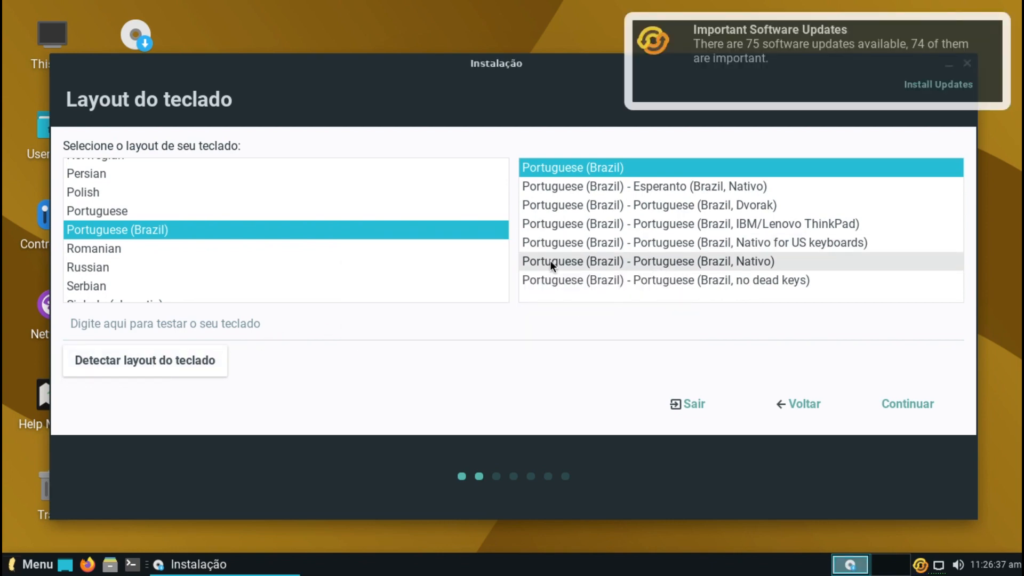
Test the Portuguese (Brazil) keyboard layout with the text ççç, clear the test text, and accept the layout.
left_click(166, 328)
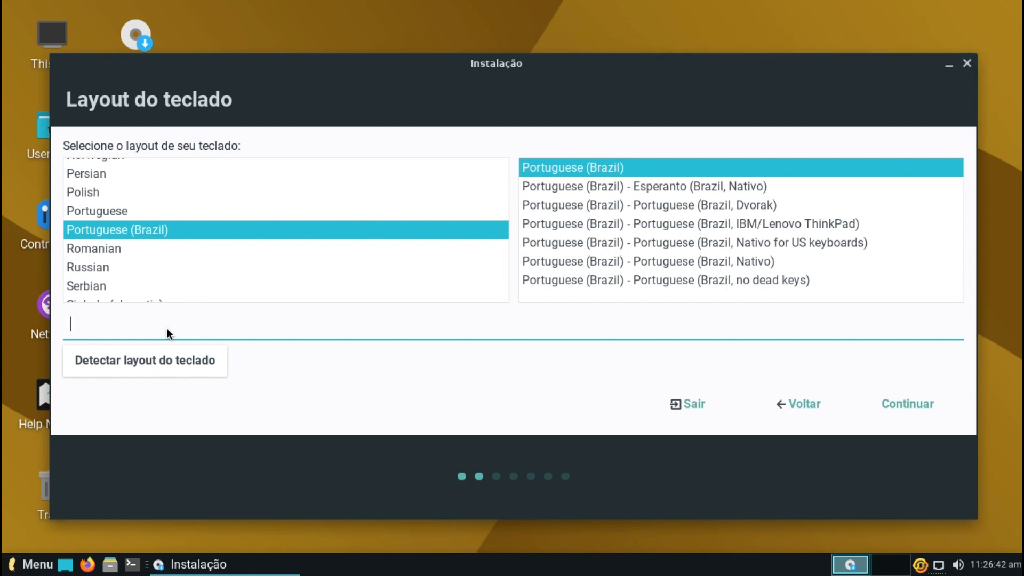
type("ççç")
key("BackSpace")
key("BackSpace")
key("BackSpace")
left_click(160, 355)
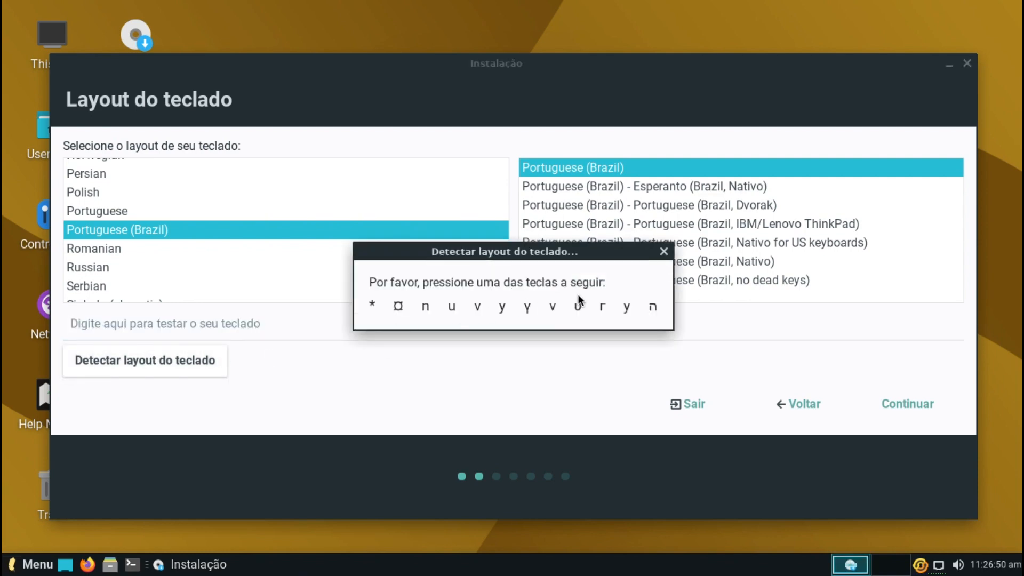
key("Escape")
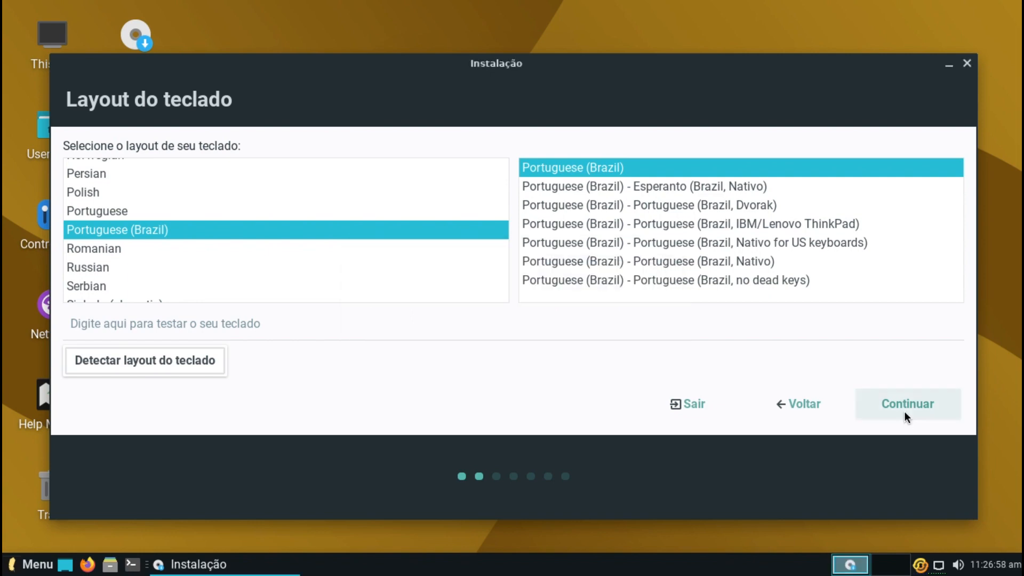
left_click(905, 409)
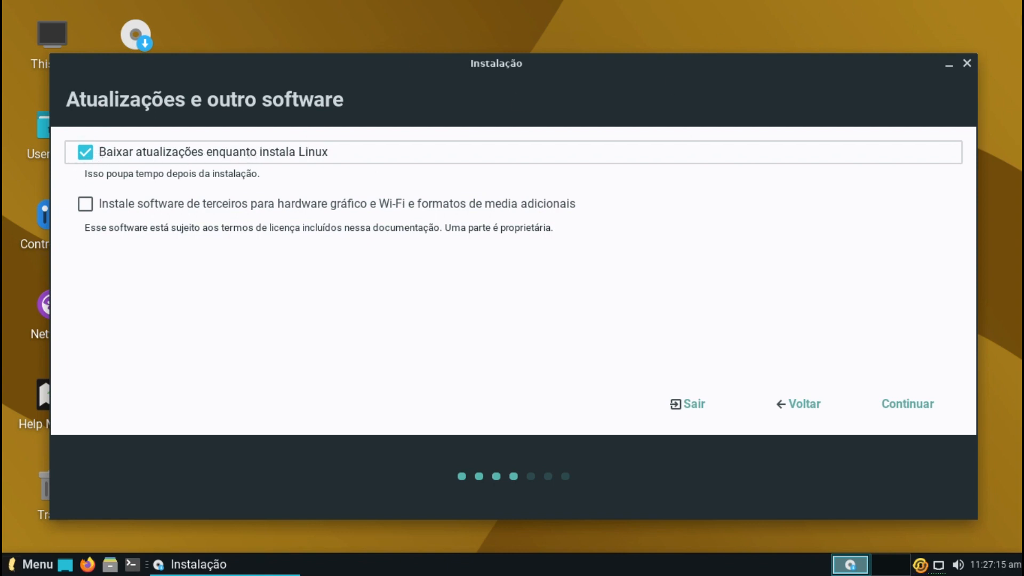
Enable installing third-party software for graphics, Wi-Fi and additional media formats, and continue to the installation type.
left_click(270, 202)
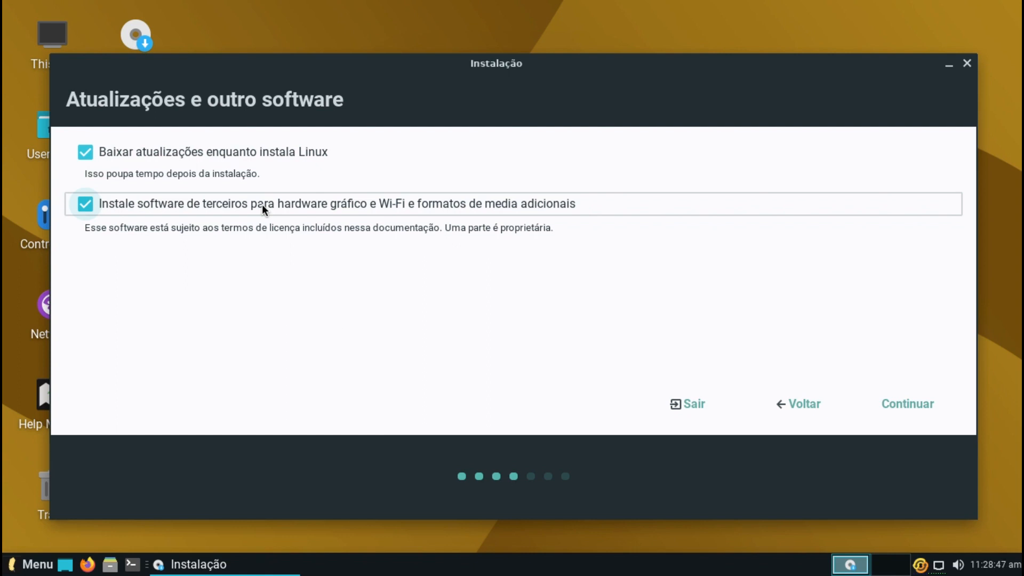
left_click(909, 403)
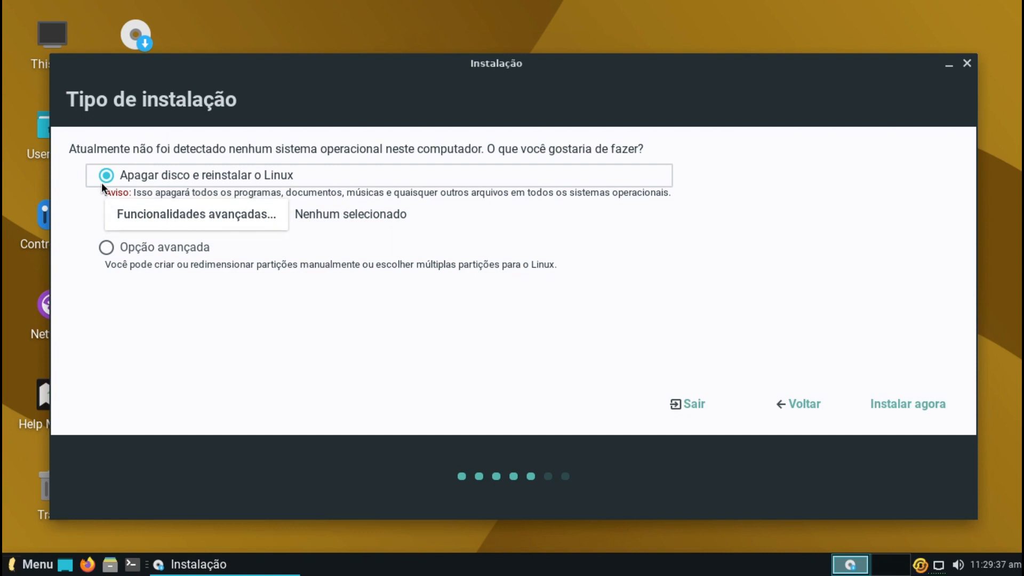
Choose to erase the disk and reinstall Linux, start the installation, and confirm writing the changes to disk.
left_click(105, 247)
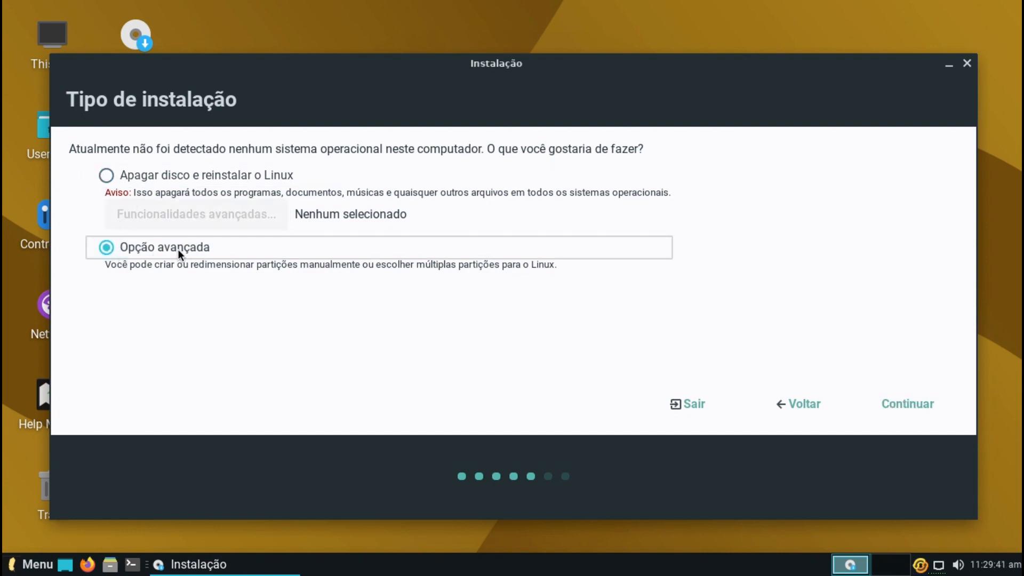
left_click(106, 174)
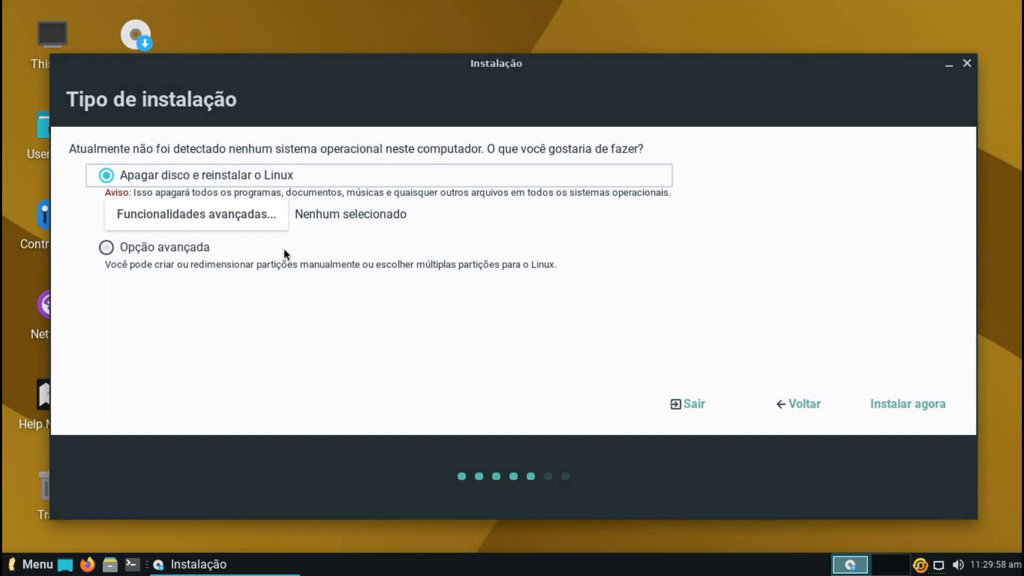
left_click(869, 405)
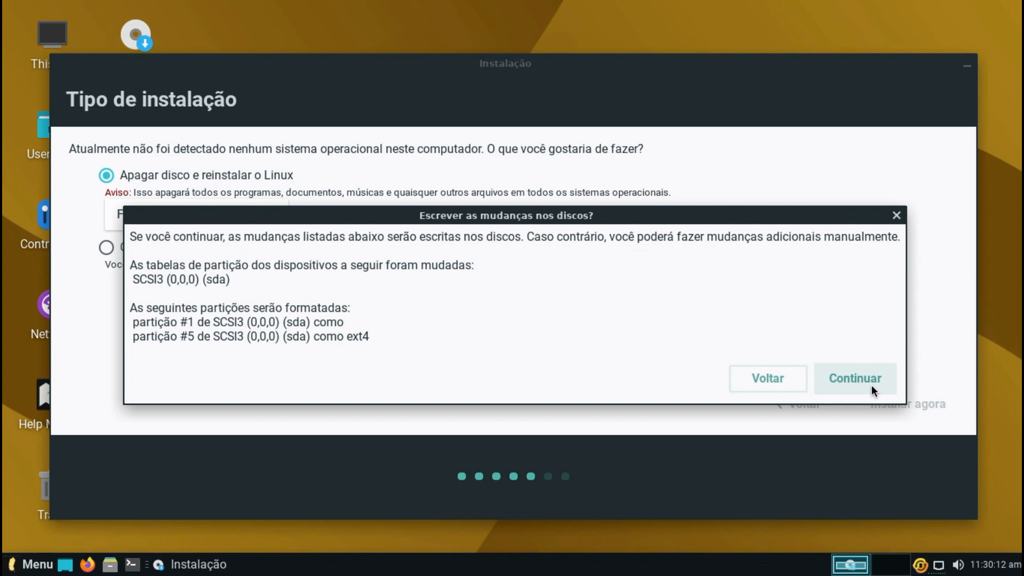
left_click(871, 385)
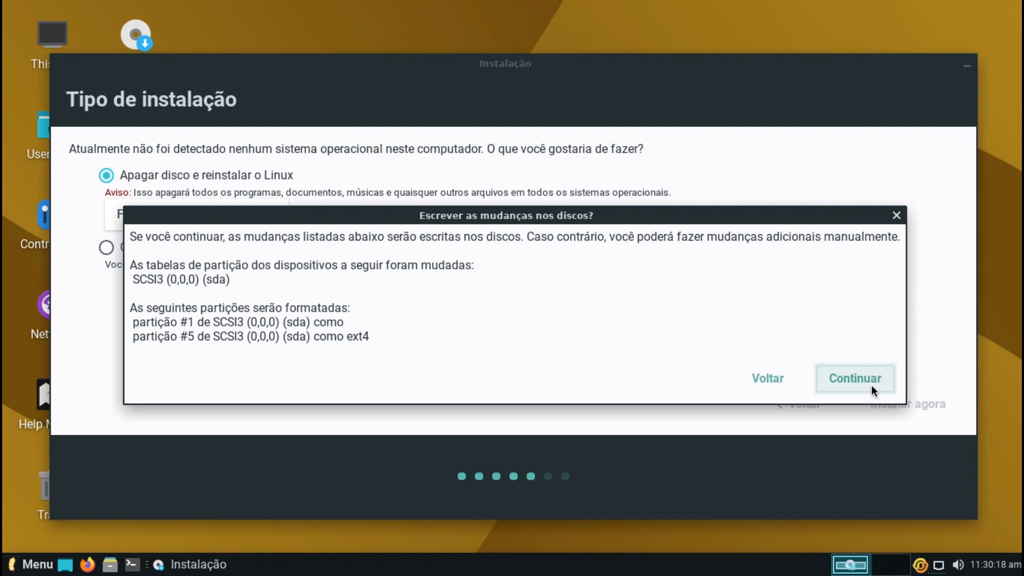
left_click(871, 385)
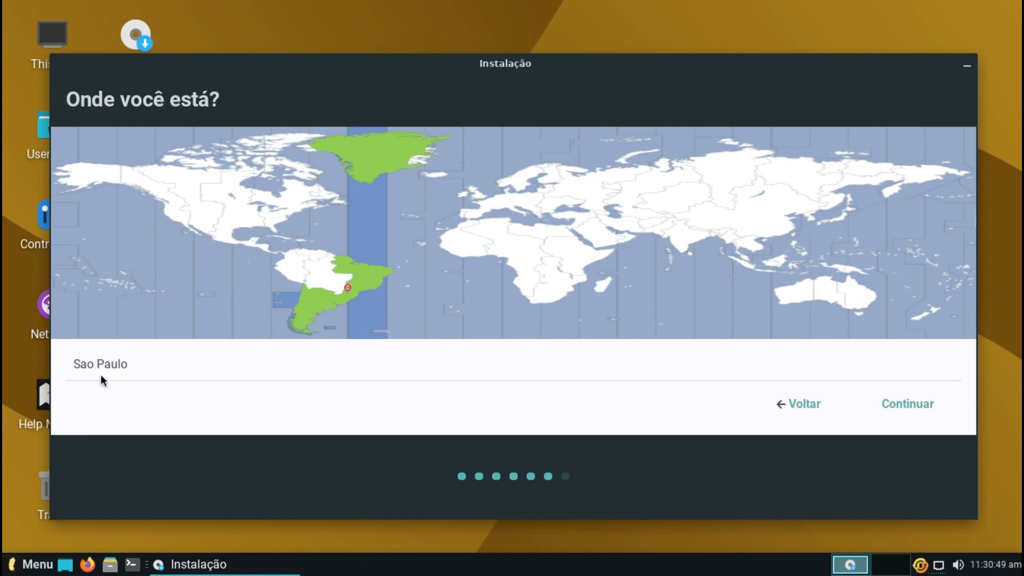
Accept Sao Paulo as the location and fill in the user's name for the new account.
left_click(902, 406)
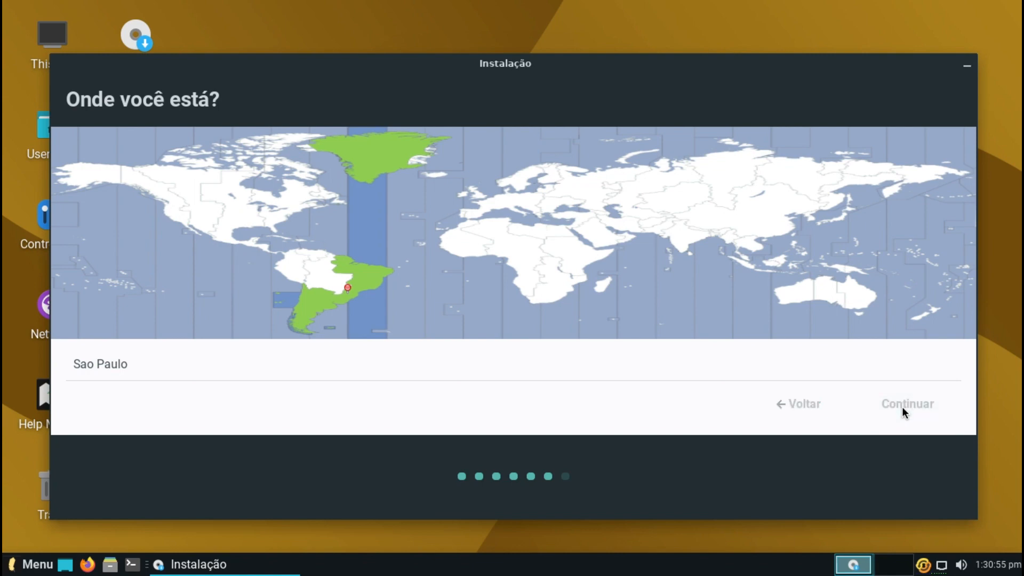
left_click(902, 406)
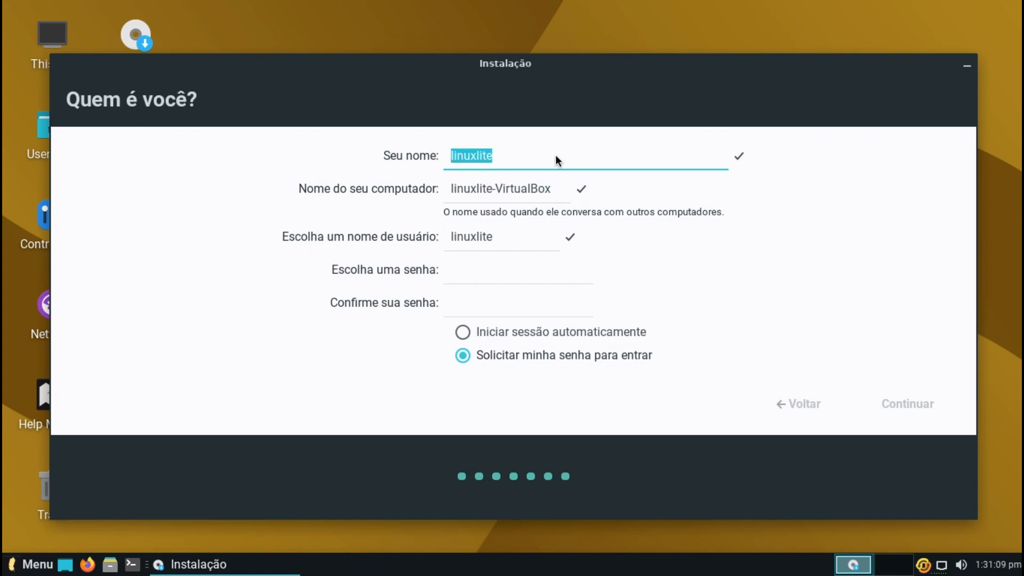
type("vander")
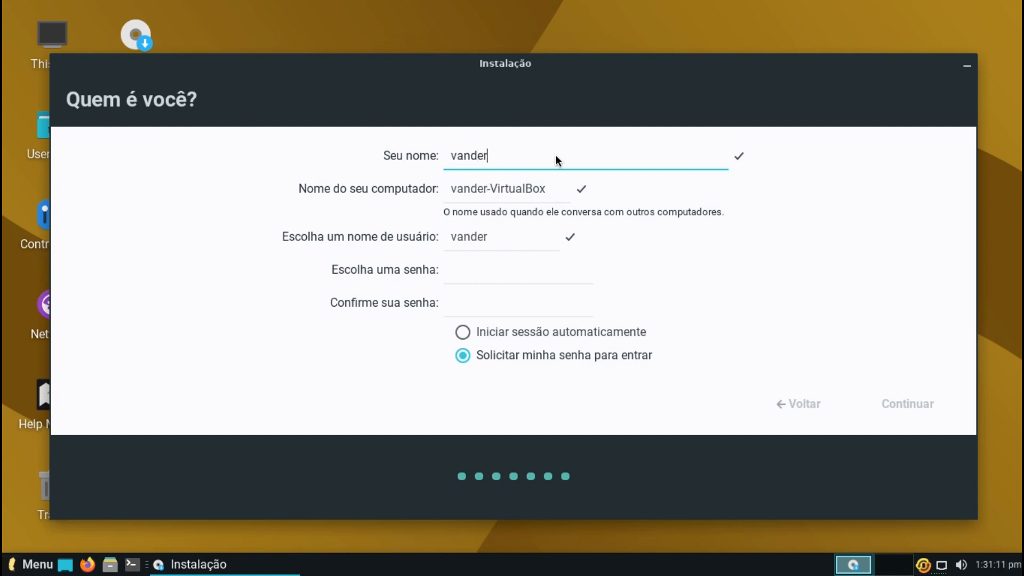
Replace the part after the hyphen in the computer name with linux.
triple_click(513, 187)
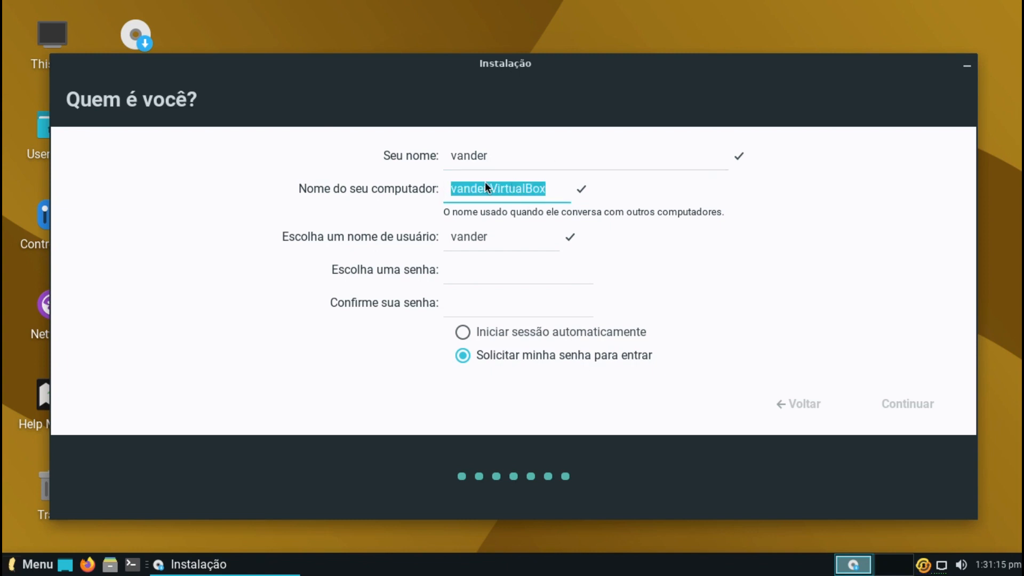
left_click(470, 190)
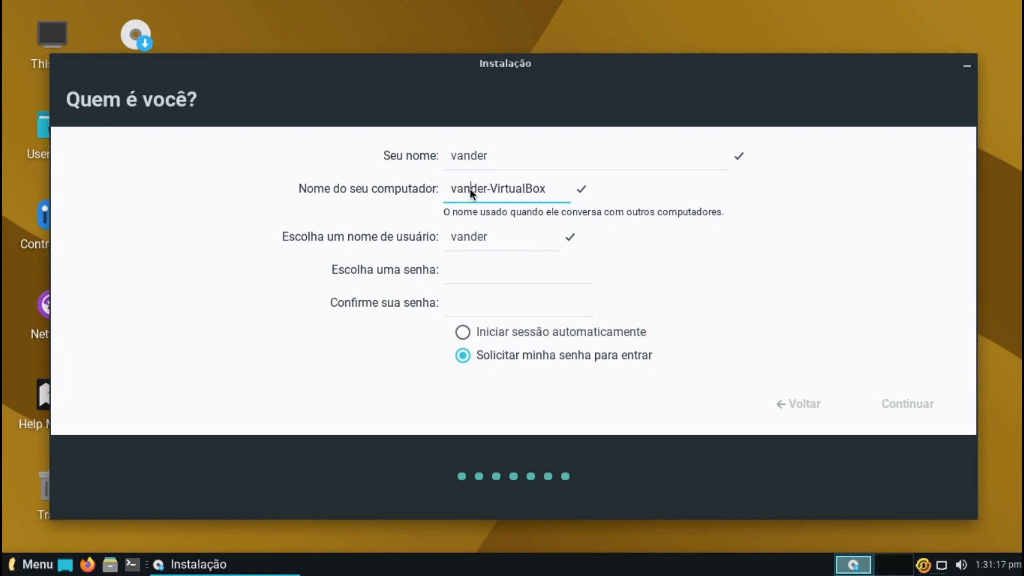
left_click_drag(459, 189, 551, 188)
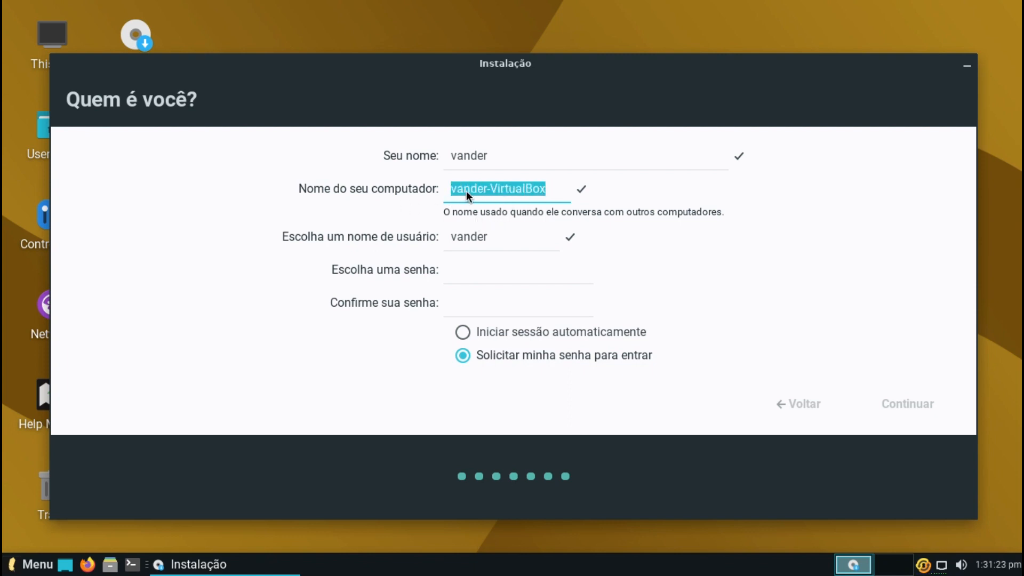
left_click(485, 186)
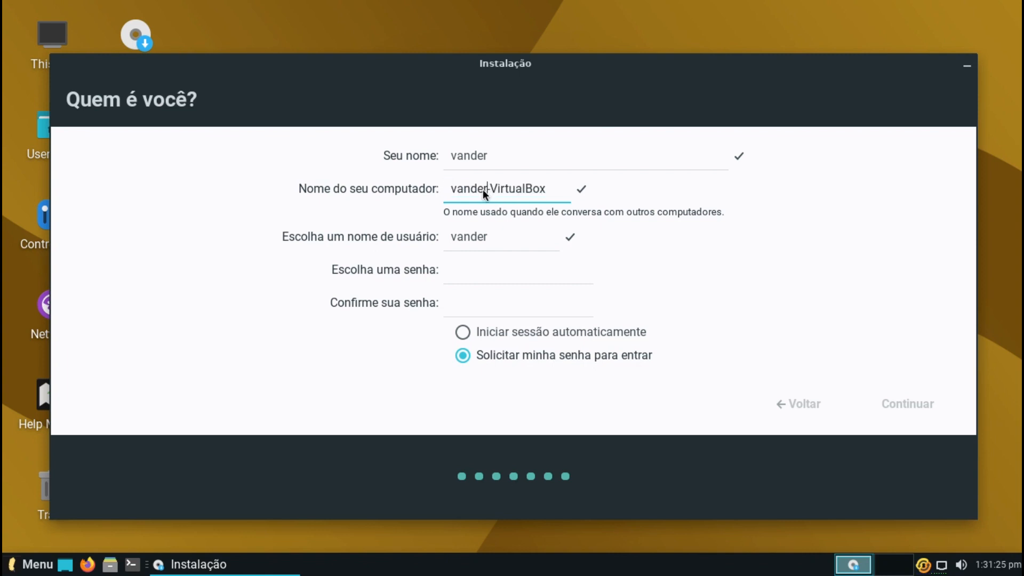
left_click_drag(532, 188, 544, 187)
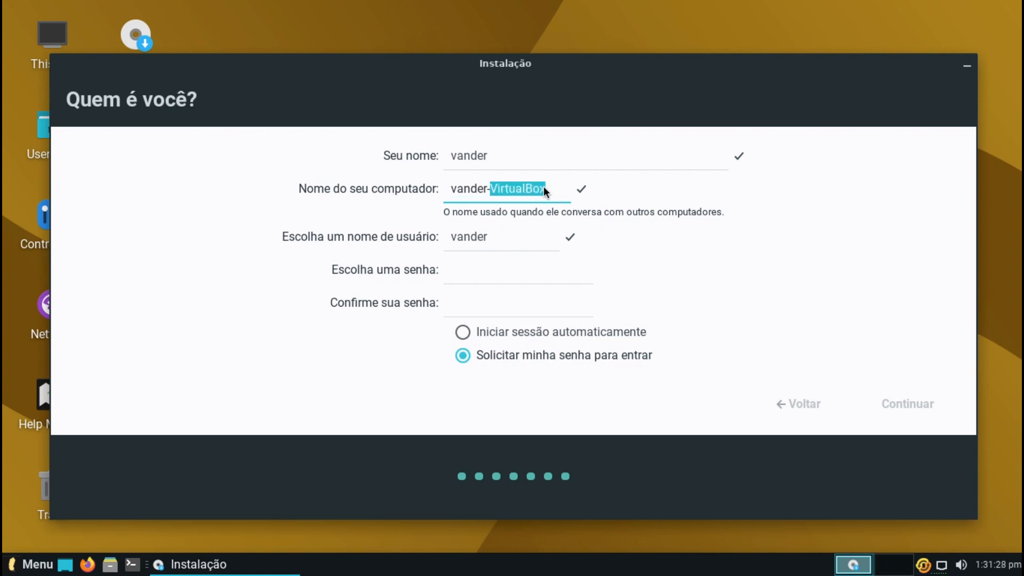
key("BackSpace")
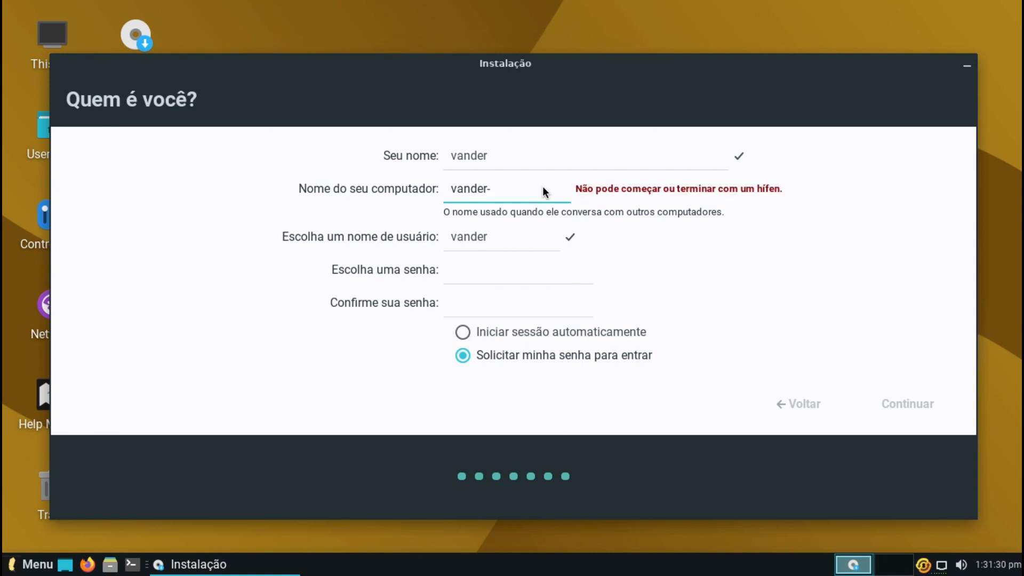
type("linux")
key("Tab")
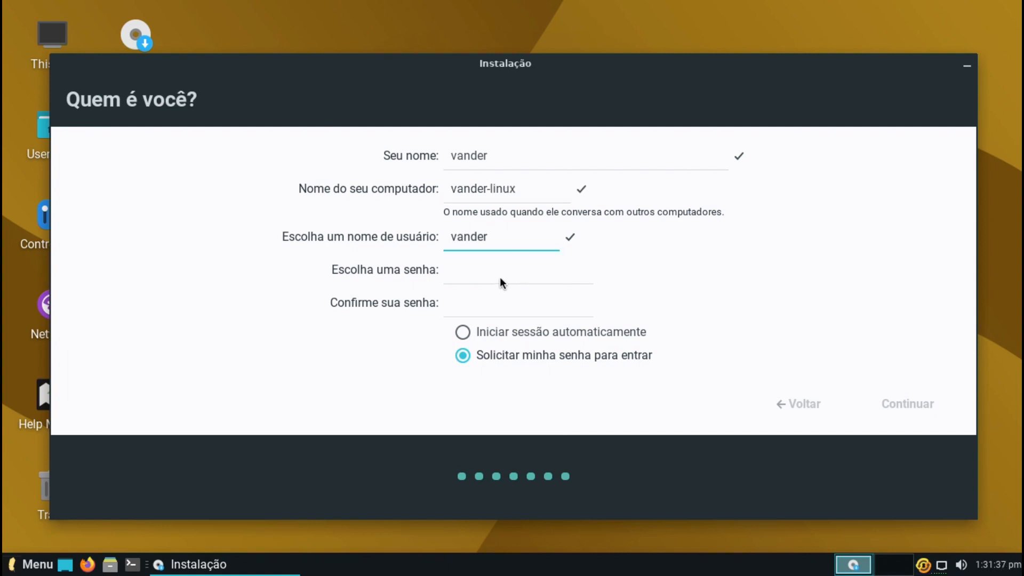
Enter and confirm the account password, keep the password request at login, and continue the installation.
left_click(448, 274)
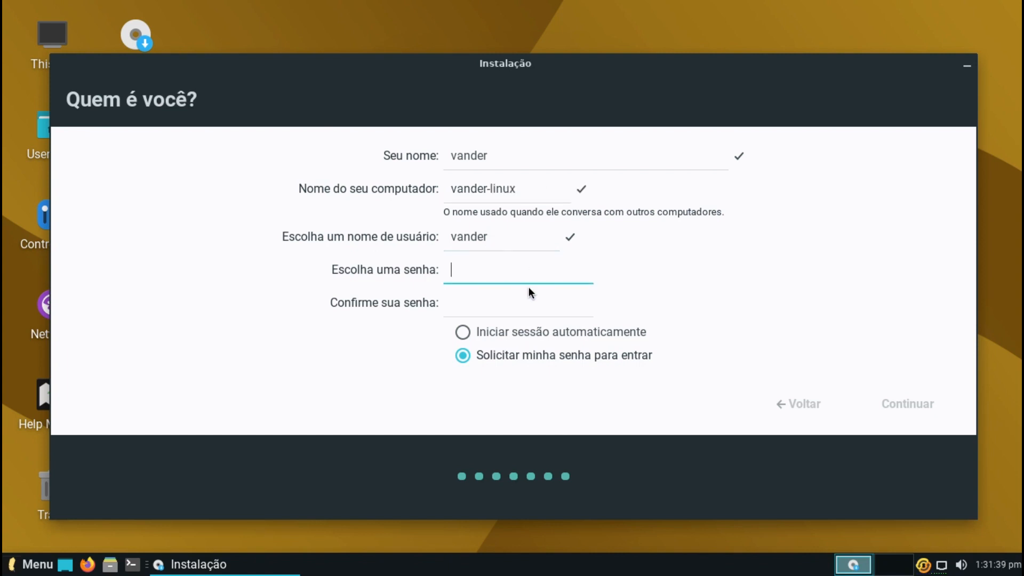
type("••")
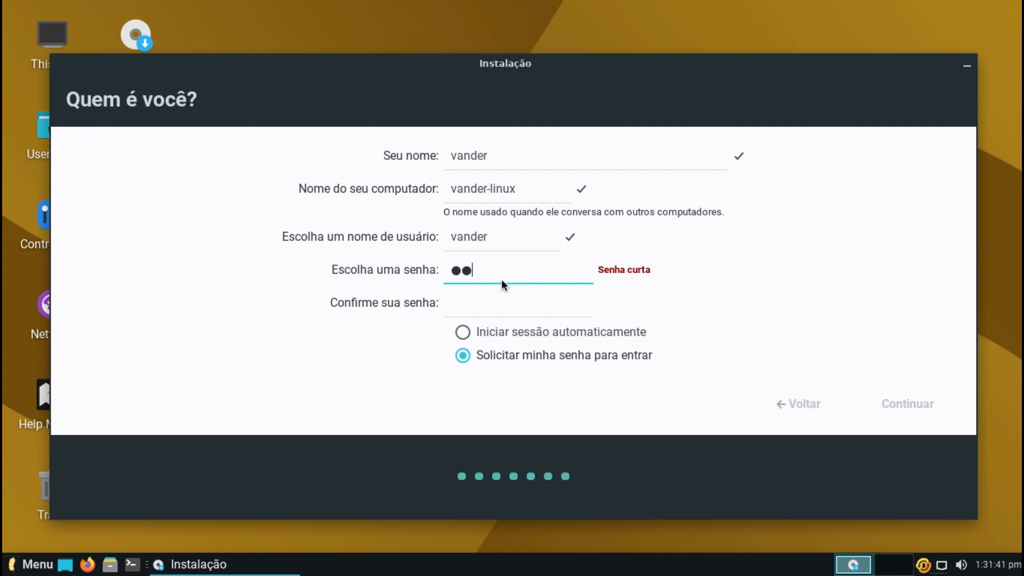
key("BackSpace")
type("•")
key("Tab")
type("•••")
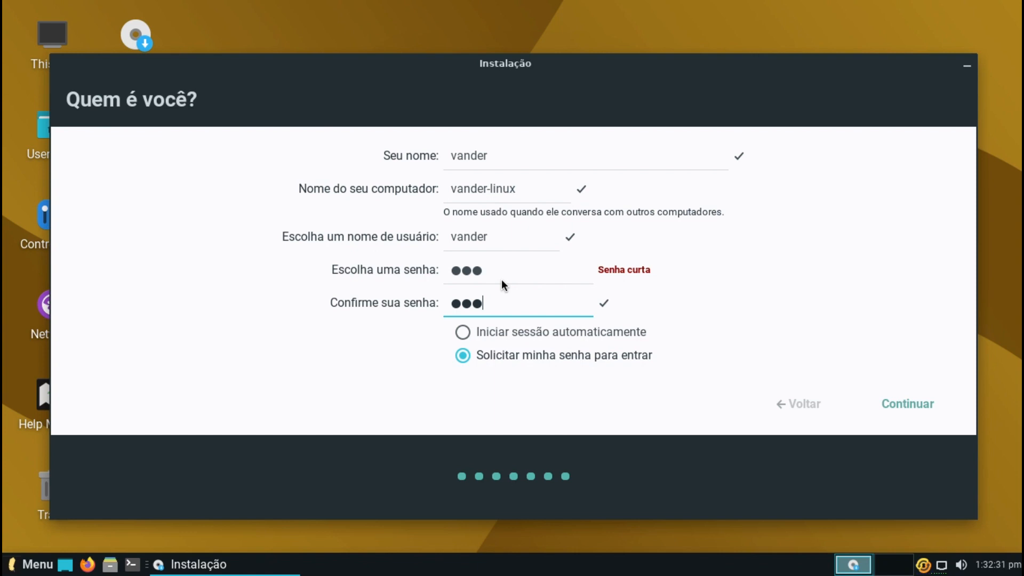
key("Tab")
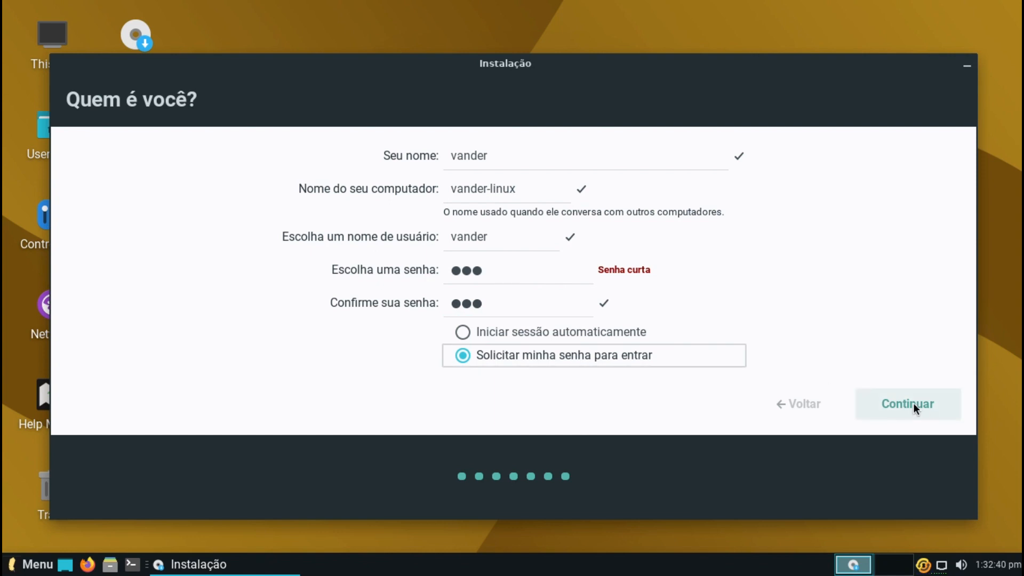
left_click(913, 403)
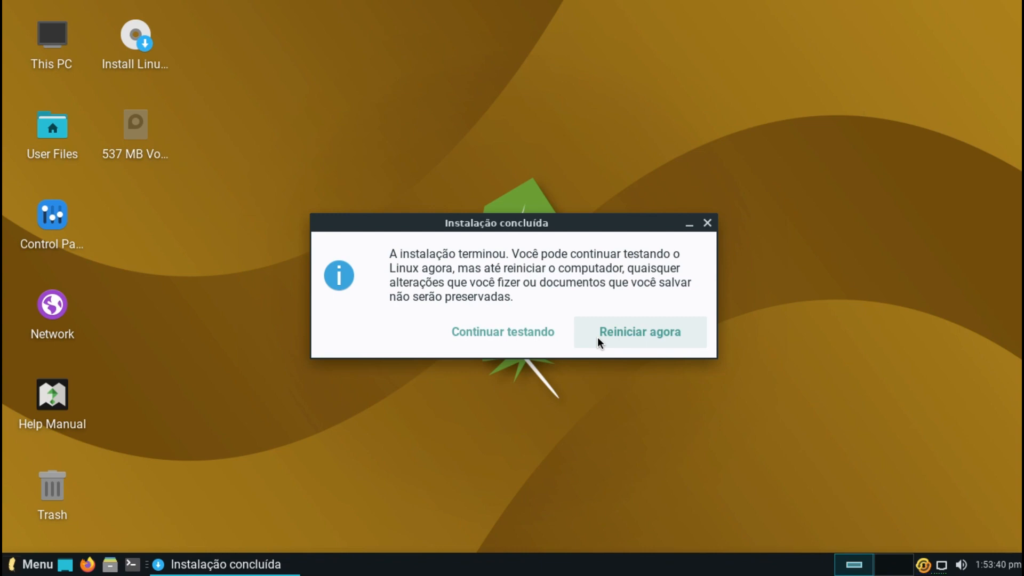
Restart the computer after the installation finishes and log in to the newly created account.
left_click(598, 338)
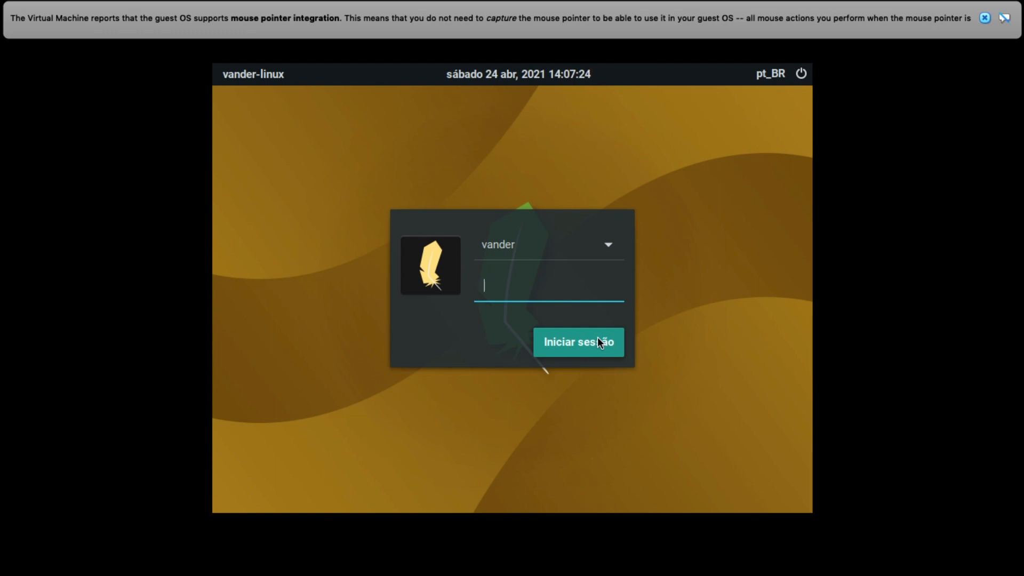
left_click(598, 338)
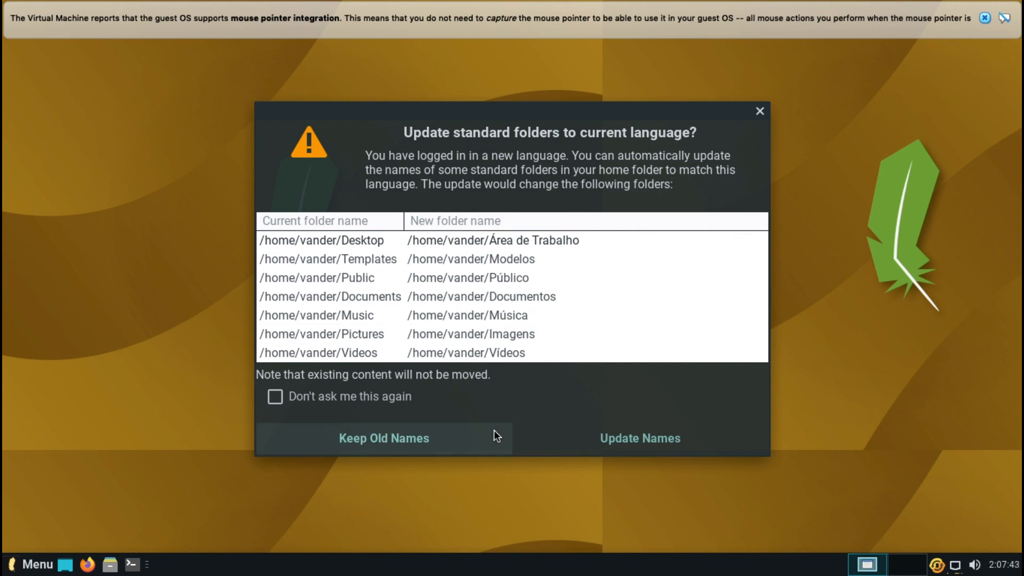
Update the standard home folder names to the current language, moving the blank welcome window out of the way.
left_click(608, 432)
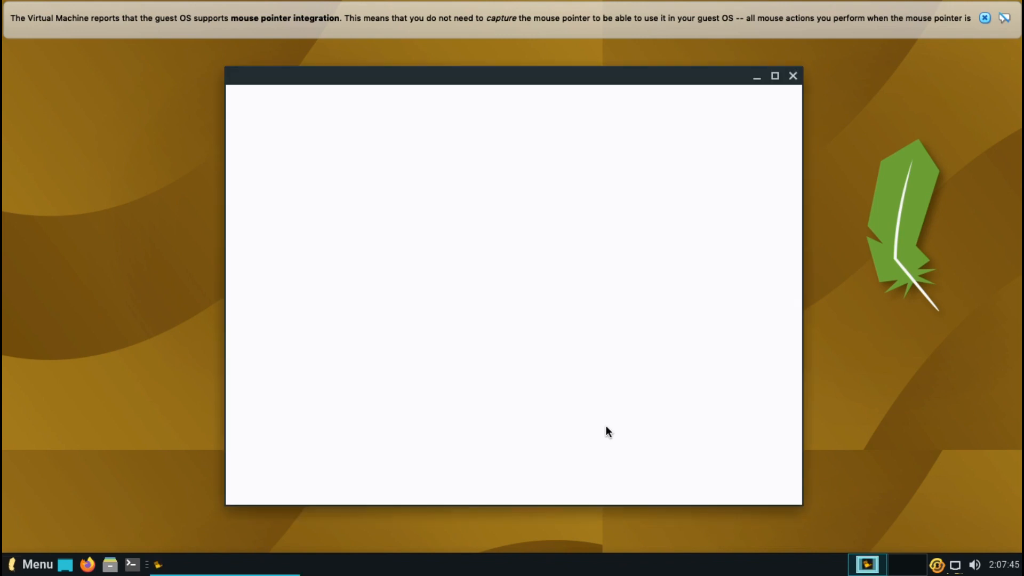
left_click_drag(594, 84, 679, 332)
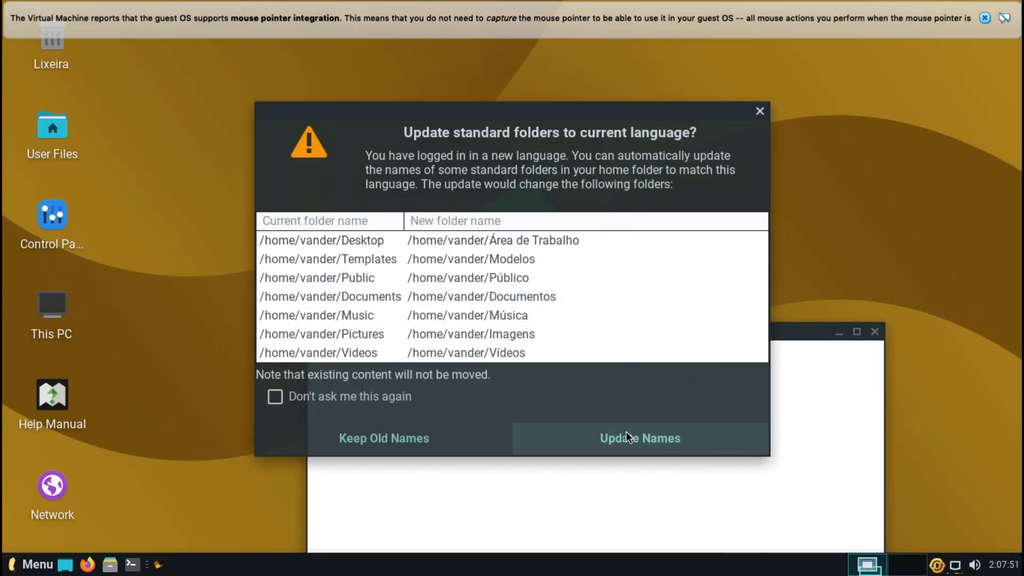
left_click(626, 431)
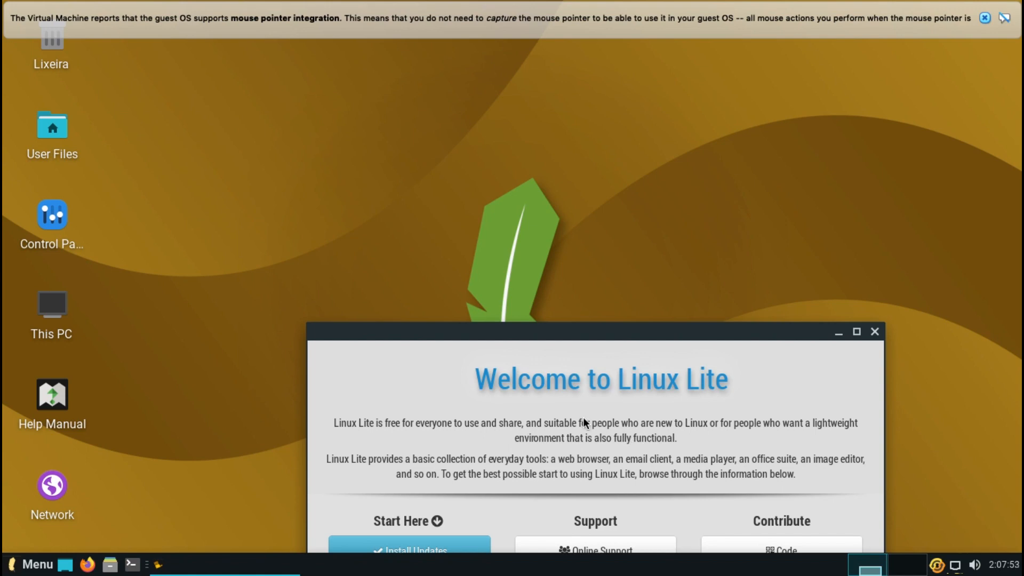
Move the welcome window fully into view and start installing Language Support from it.
left_click_drag(561, 341, 436, 107)
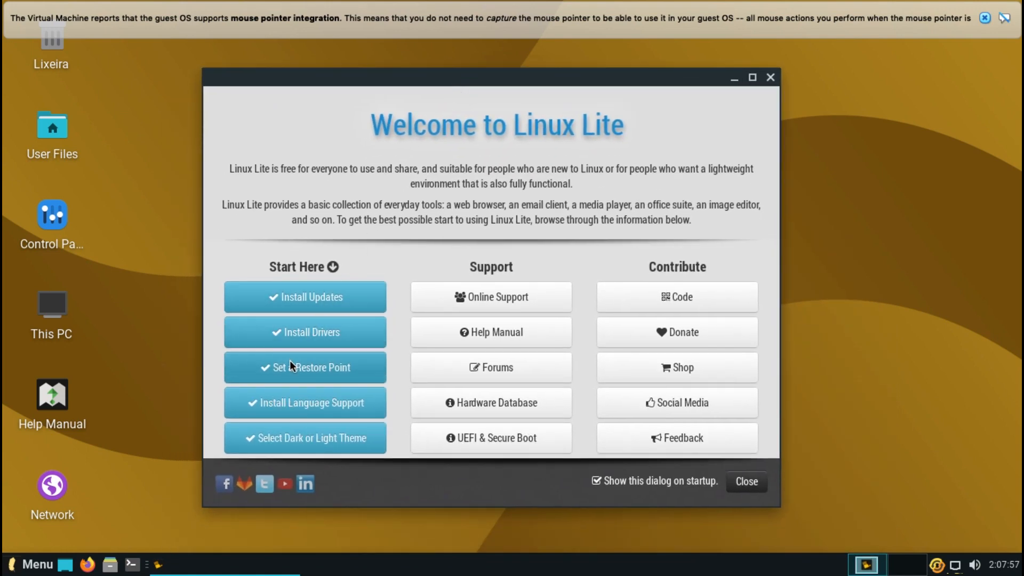
left_click(283, 407)
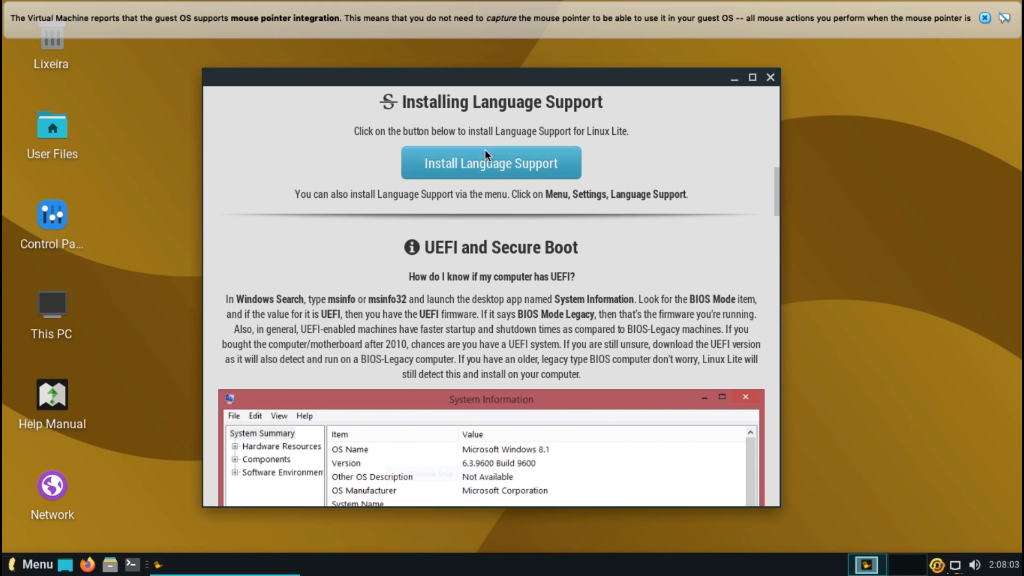
left_click(481, 158)
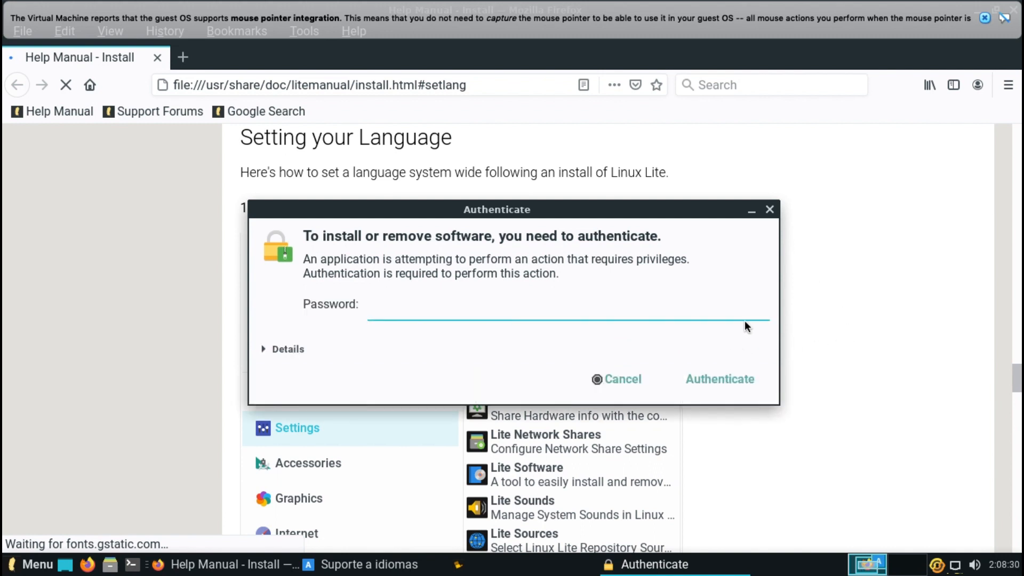
Dismiss the virtual machine's mouse integration notice and close the Help Manual browser window.
left_click(983, 19)
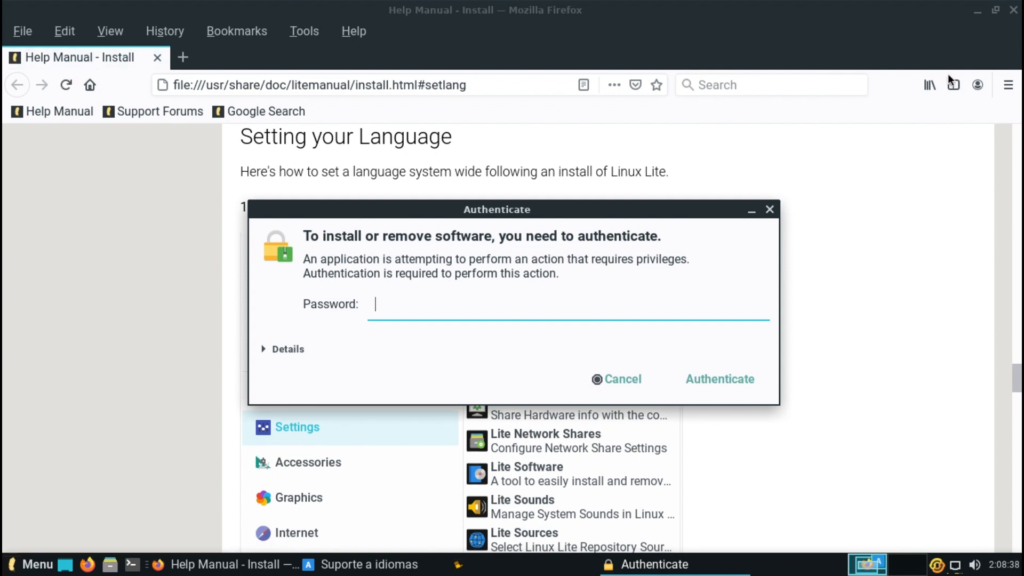
left_click(786, 43)
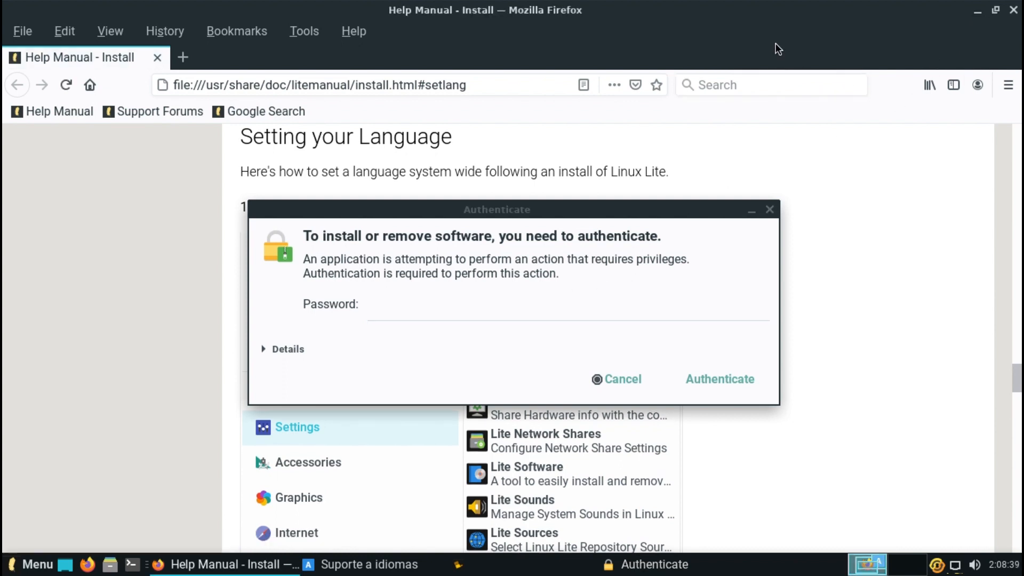
left_click(1011, 11)
Enter the account password in the authentication request to authorize the language support software installation.
left_click(528, 303)
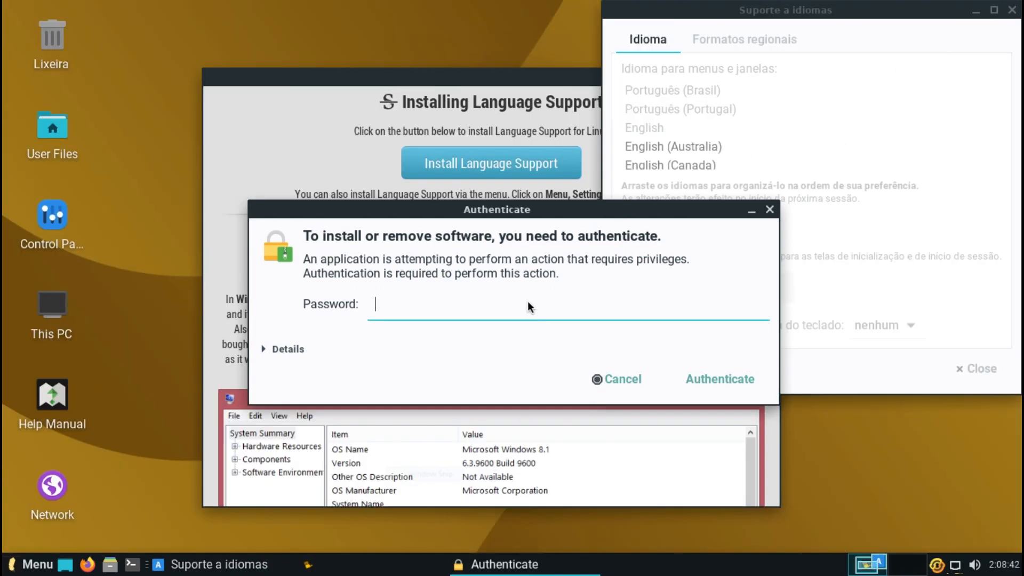
type("•••")
key("BackSpace")
key("BackSpace")
key("BackSpace")
type("•••")
key("Return")
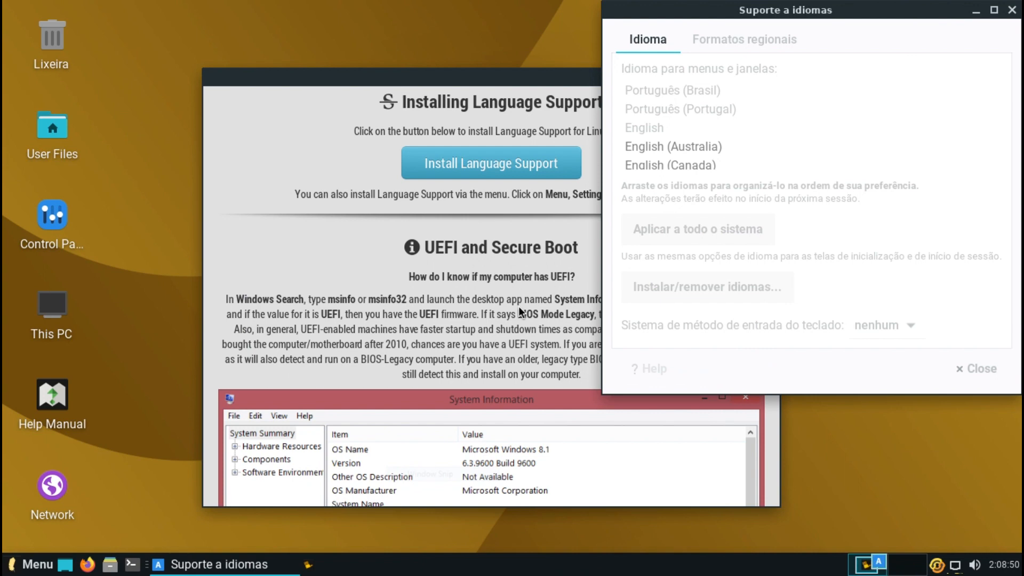